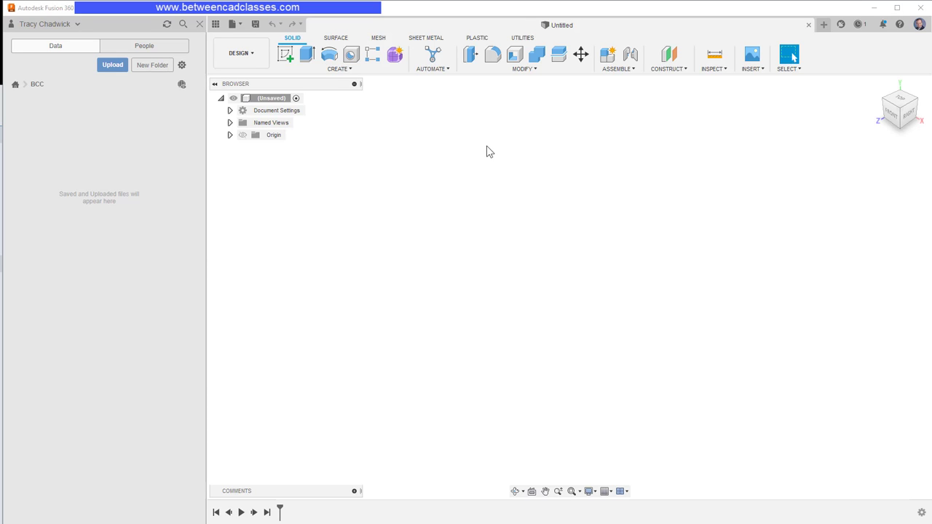
- Change the document's active units to millimeters
left_click(230, 111)
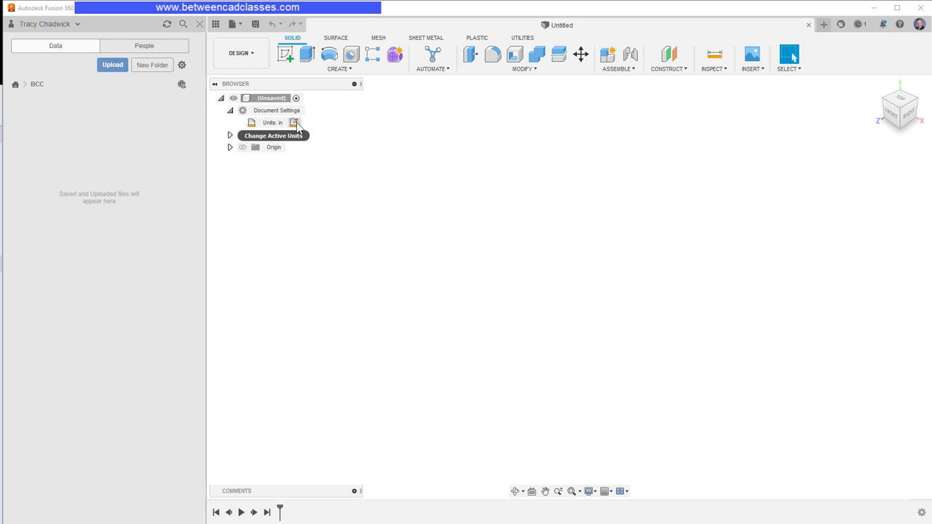
left_click(295, 123)
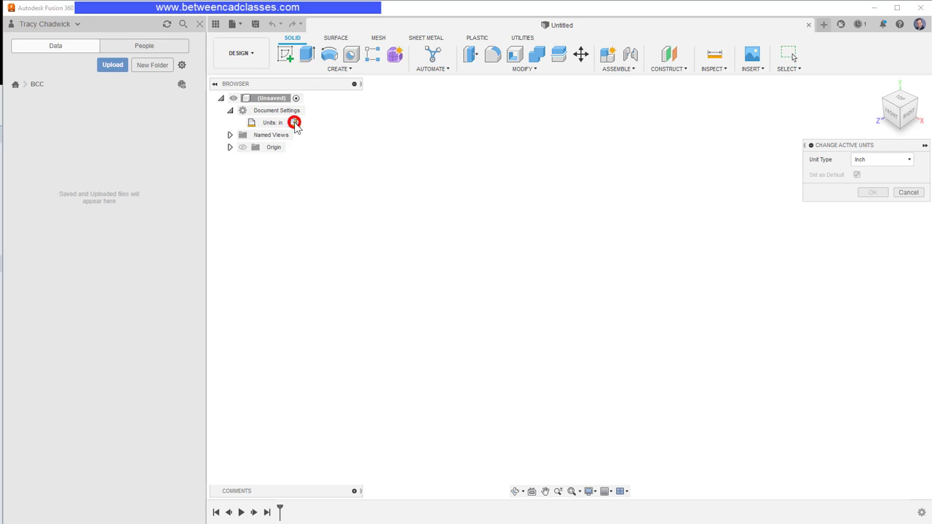
left_click(908, 160)
left_click(890, 185)
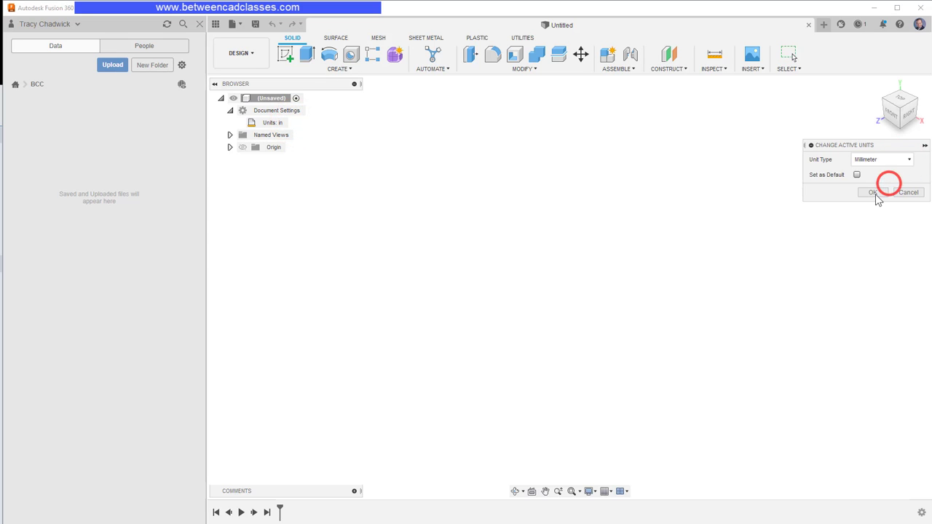
left_click(876, 193)
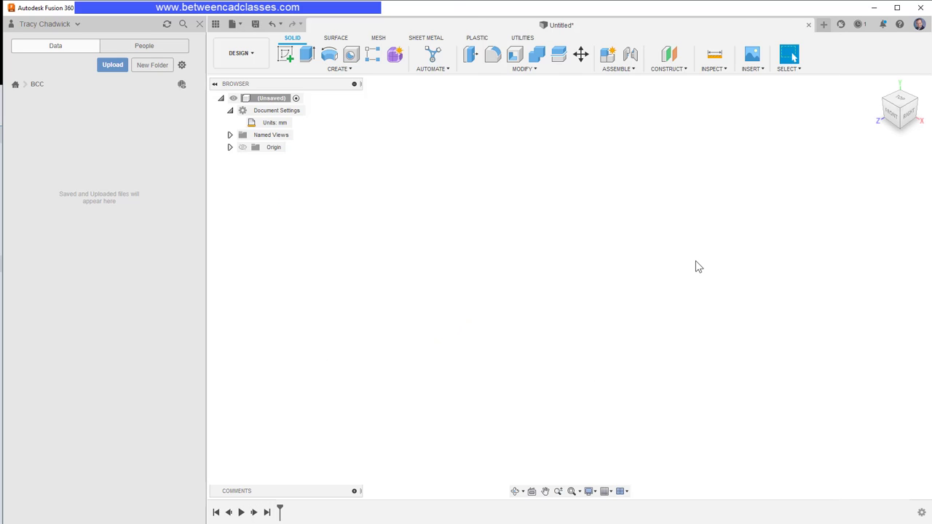
- Sketch a closed L-shaped profile from the origin on the right-view (YZ) plane, about 47 mm high and 37 mm wide
left_click(285, 55)
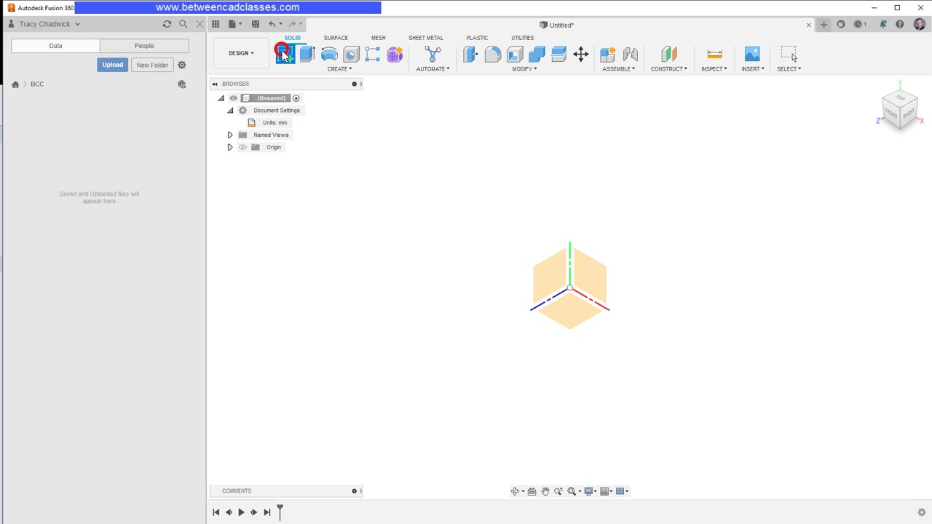
left_click(544, 268)
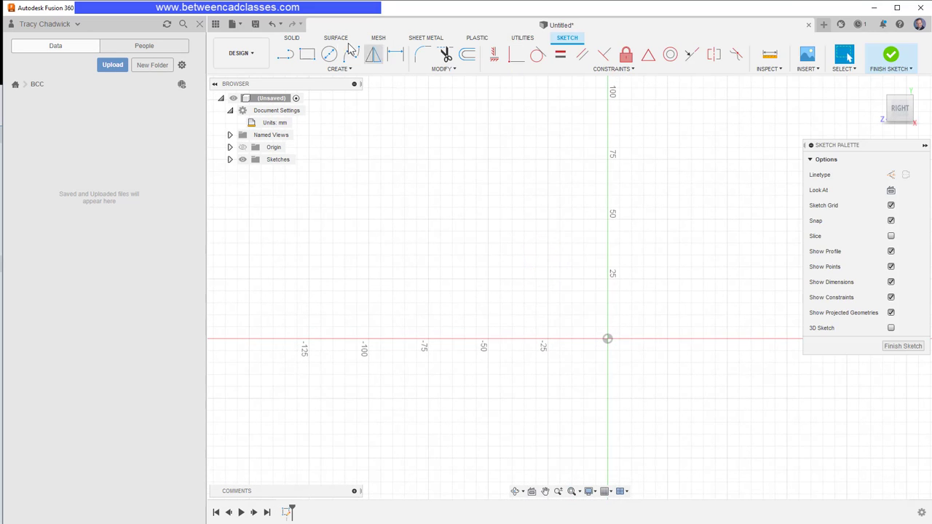
left_click(284, 54)
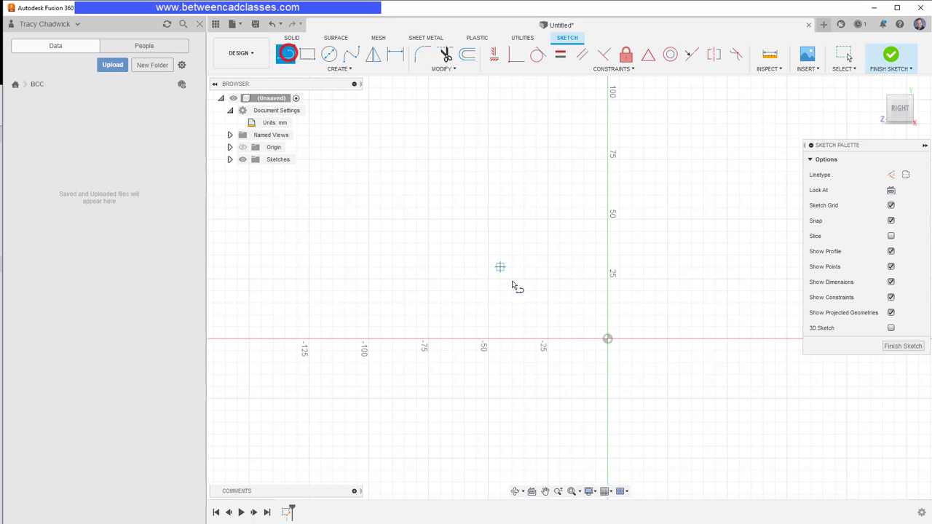
left_click(607, 339)
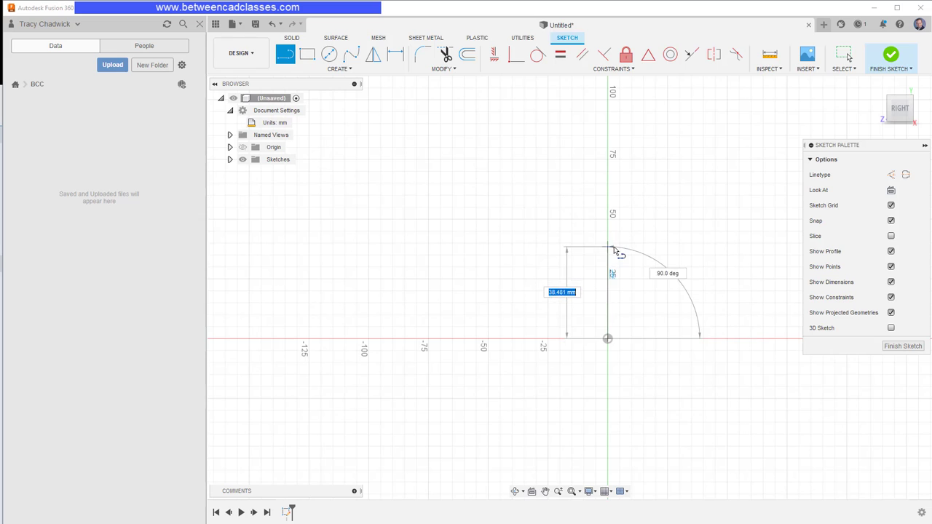
scroll(608, 232, "up", 3)
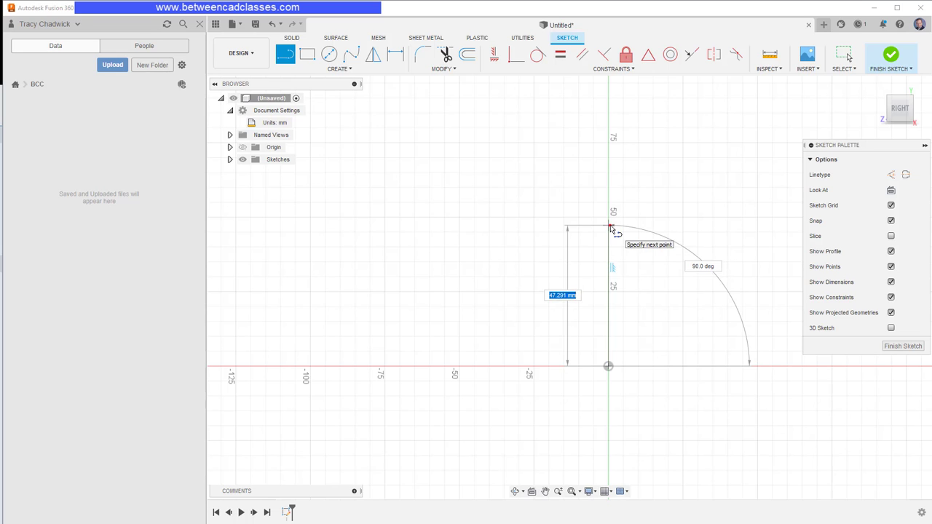
left_click(610, 228)
left_click(556, 226)
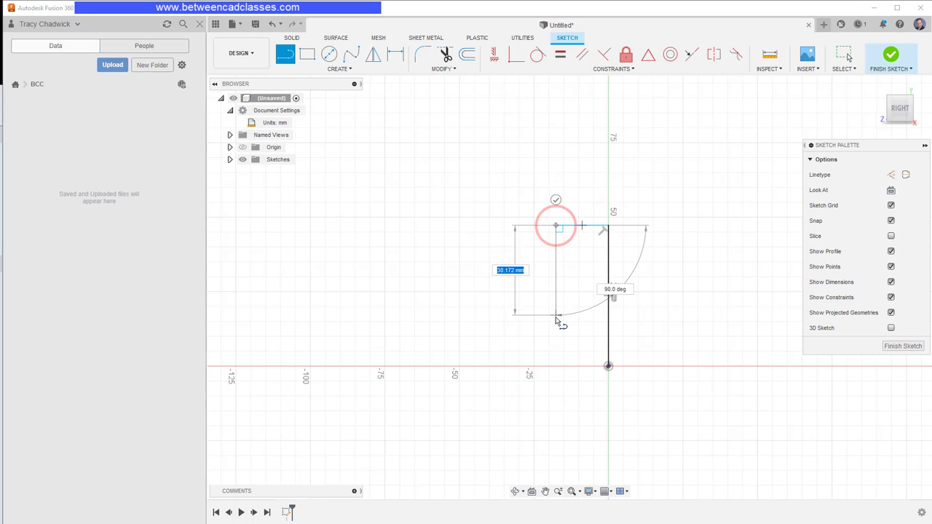
left_click(556, 319)
left_click(498, 320)
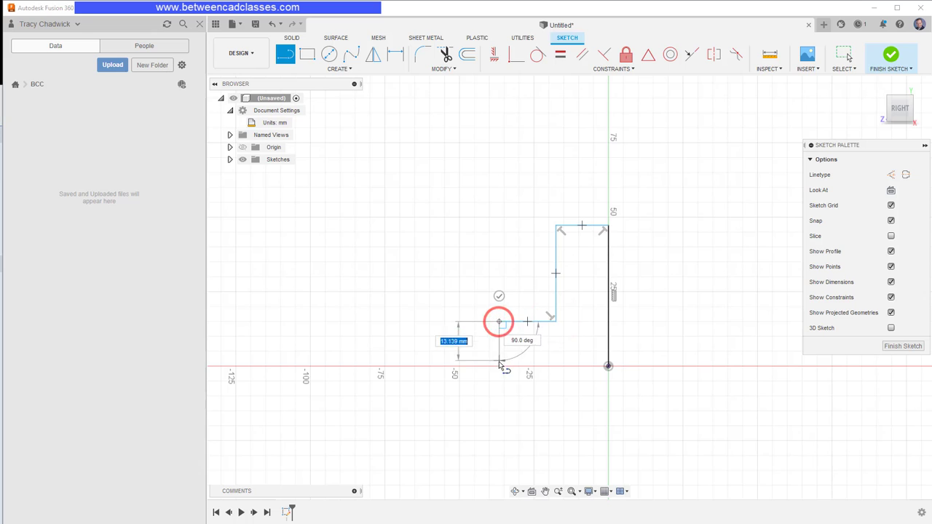
left_click(500, 365)
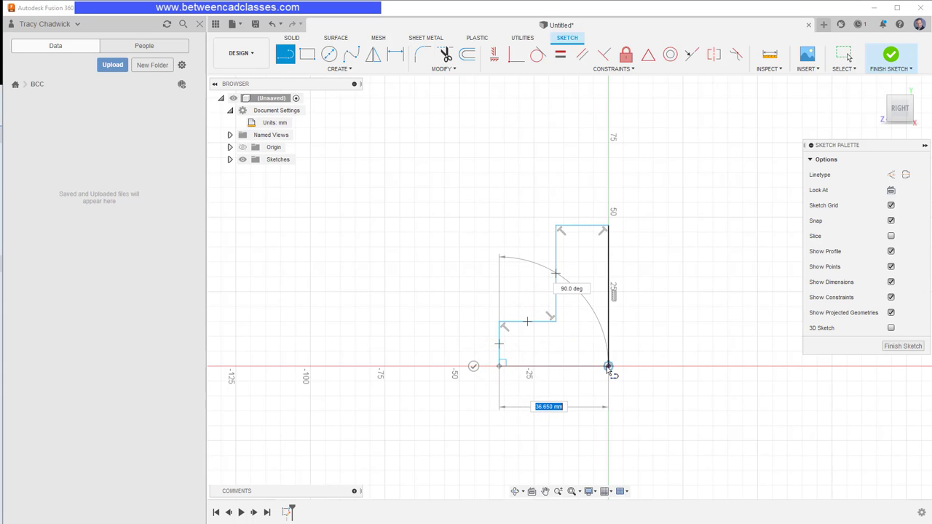
left_click(608, 365)
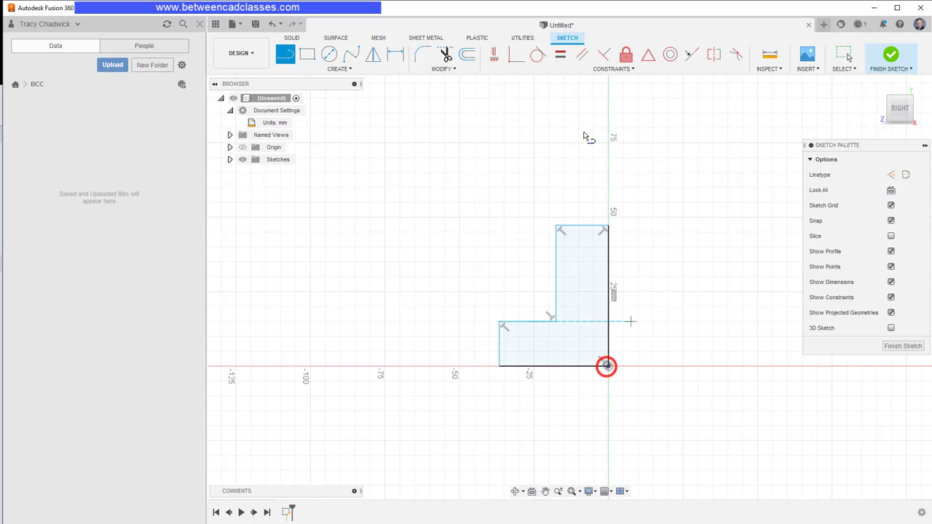
- Dimension the L-profile's full-height vertical edge to 50 mm and its bottom edge to 38 mm
left_click(395, 58)
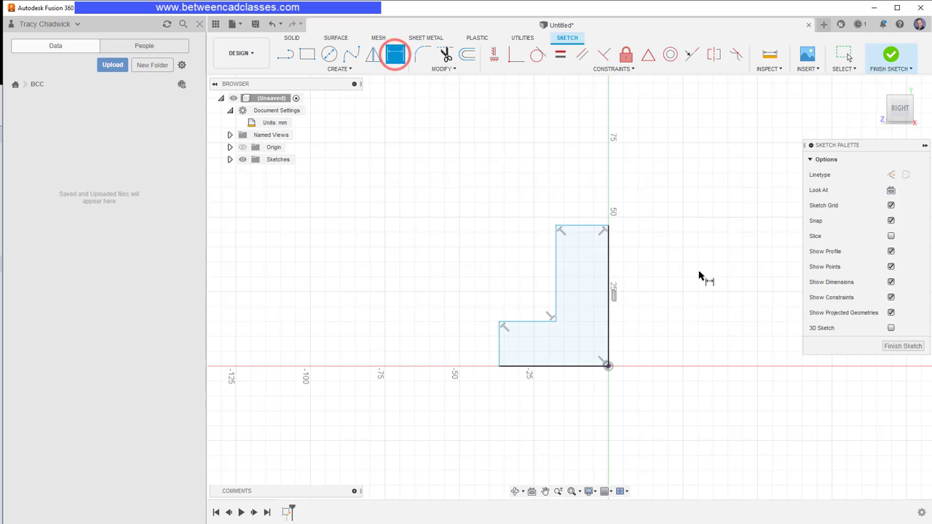
left_click(609, 271)
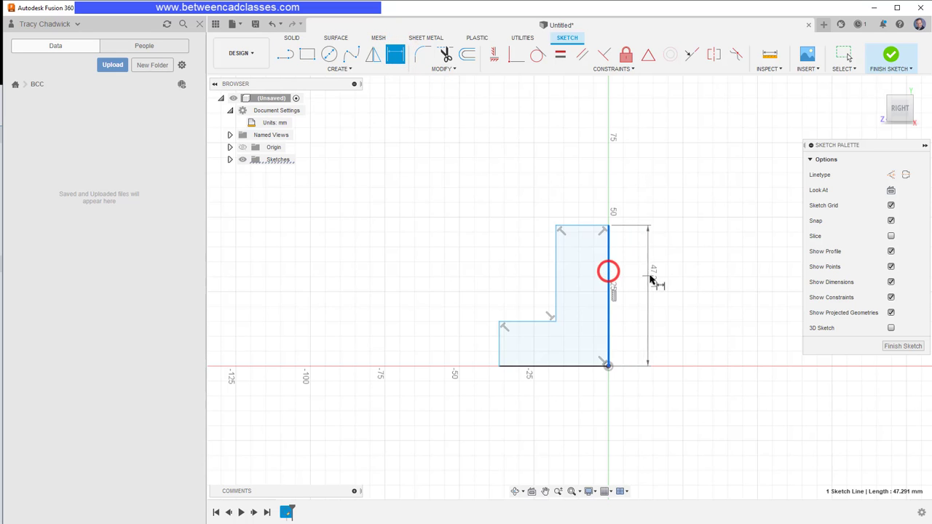
left_click(667, 283)
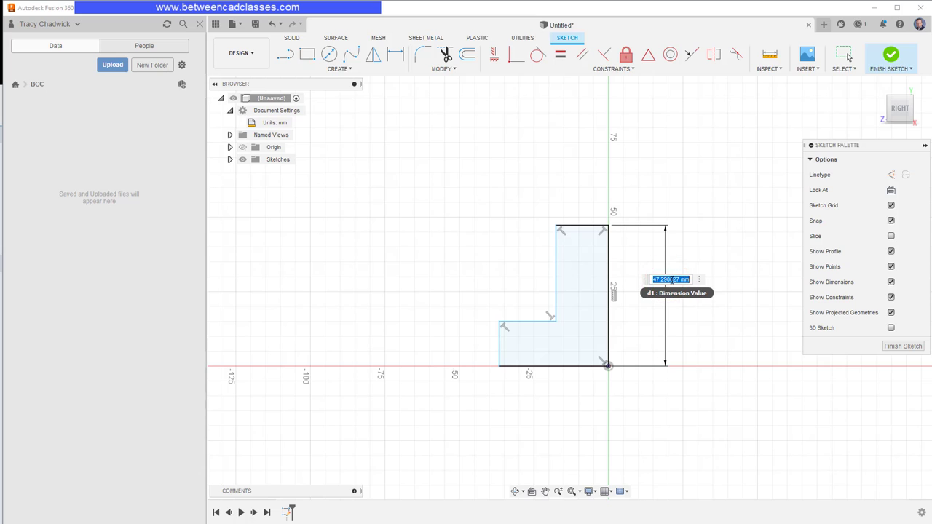
type("50")
key("Return")
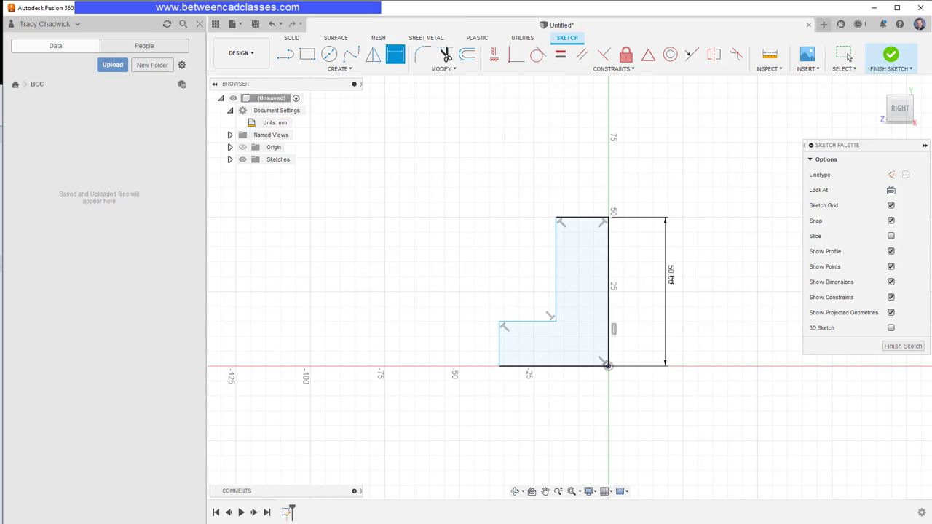
left_click(542, 369)
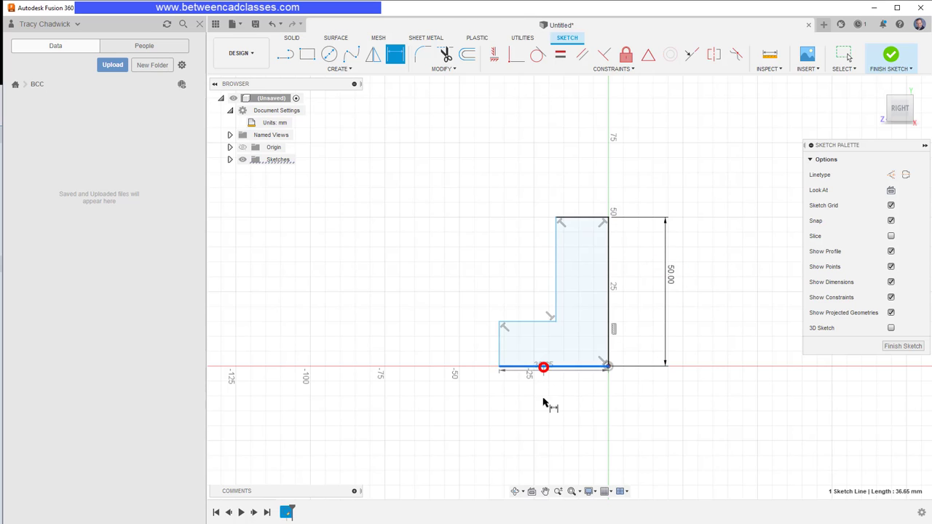
left_click(541, 415)
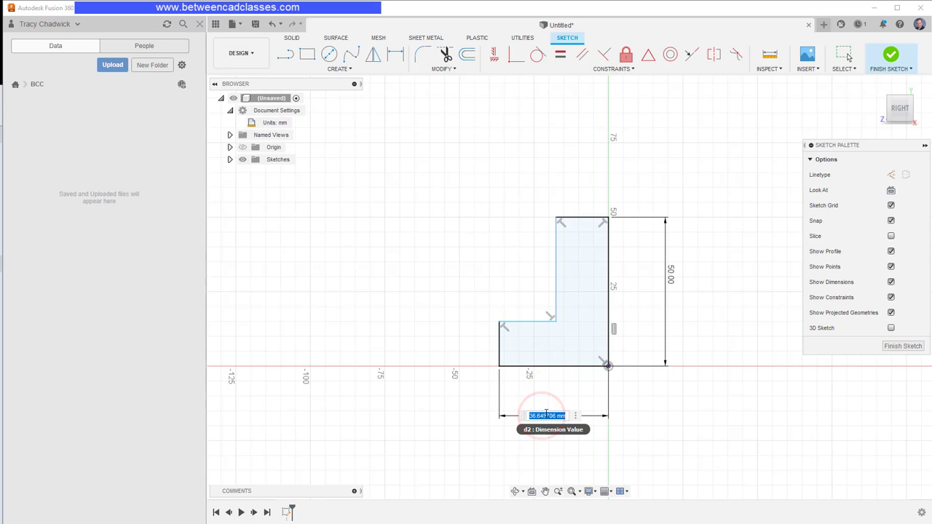
key("BackSpace")
type("38")
key("Return")
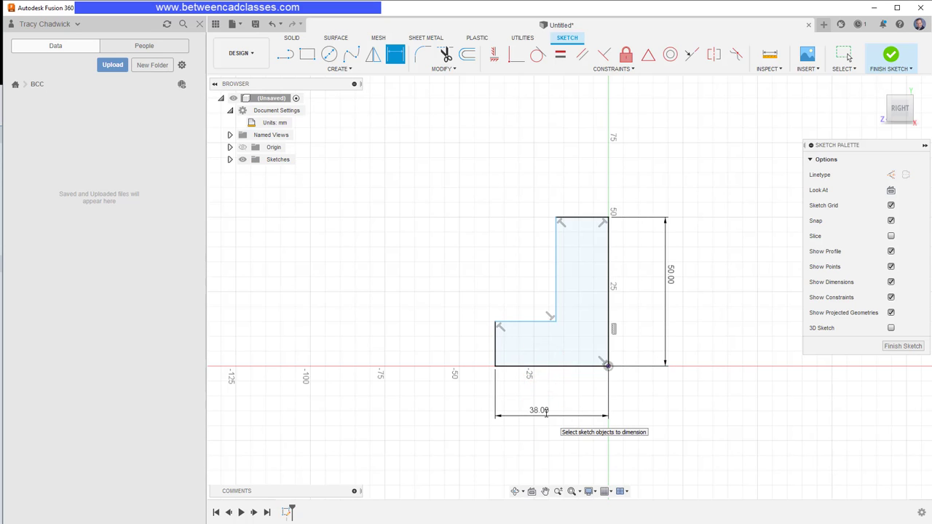
- Dimension the L-profile's short outer vertical edge to 19 mm and its top edge to 22 mm, and finish the sketch
left_click(496, 349)
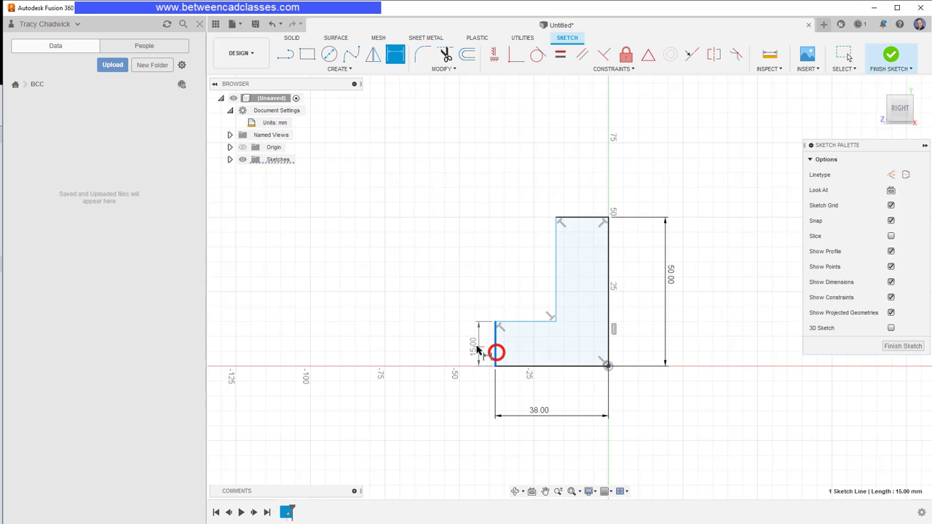
left_click(455, 349)
type("19")
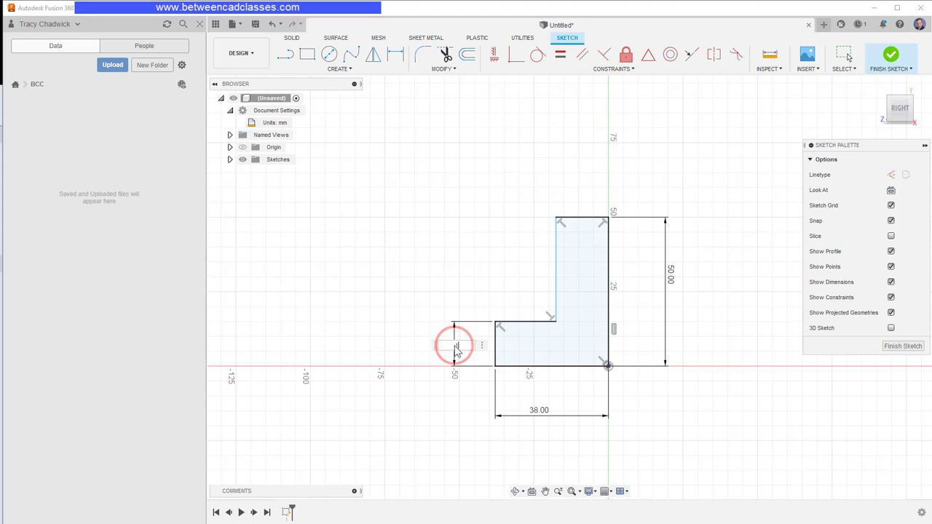
key("Return")
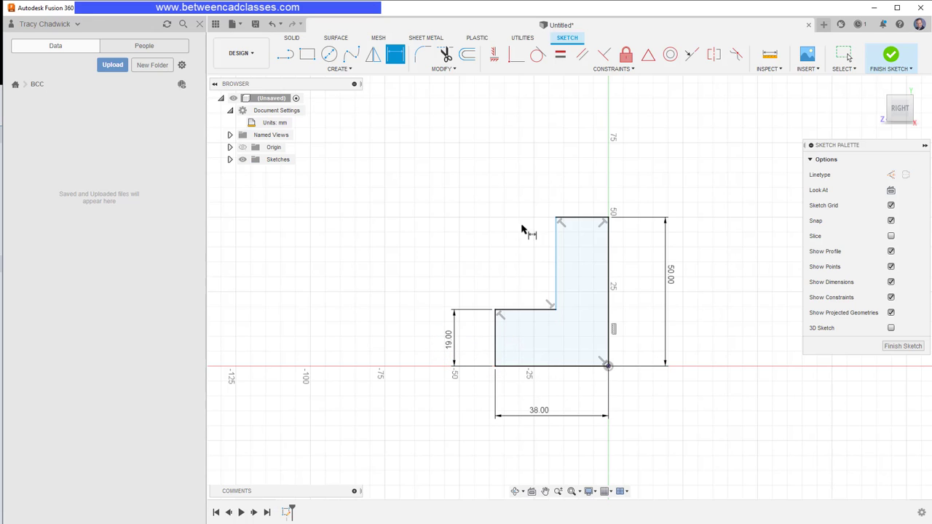
left_click(582, 219)
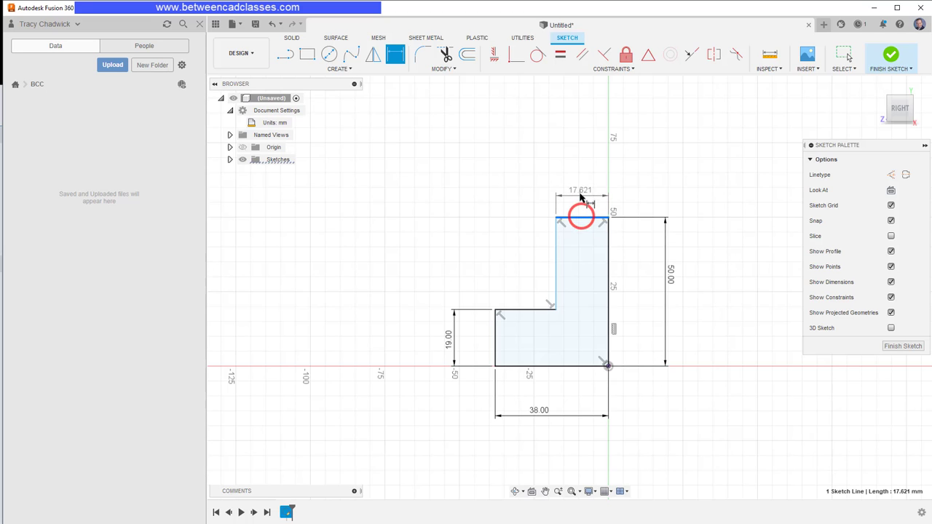
left_click(583, 189)
type("22")
key("Return")
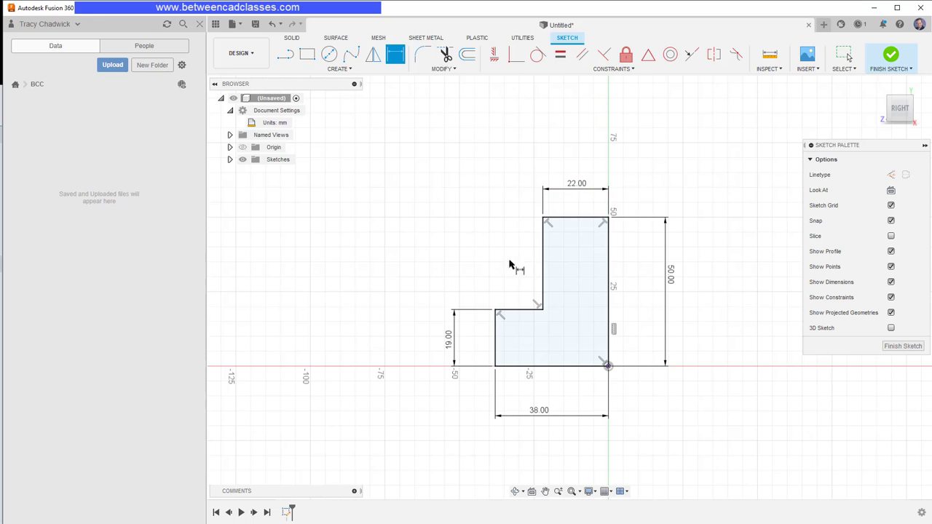
left_click(903, 347)
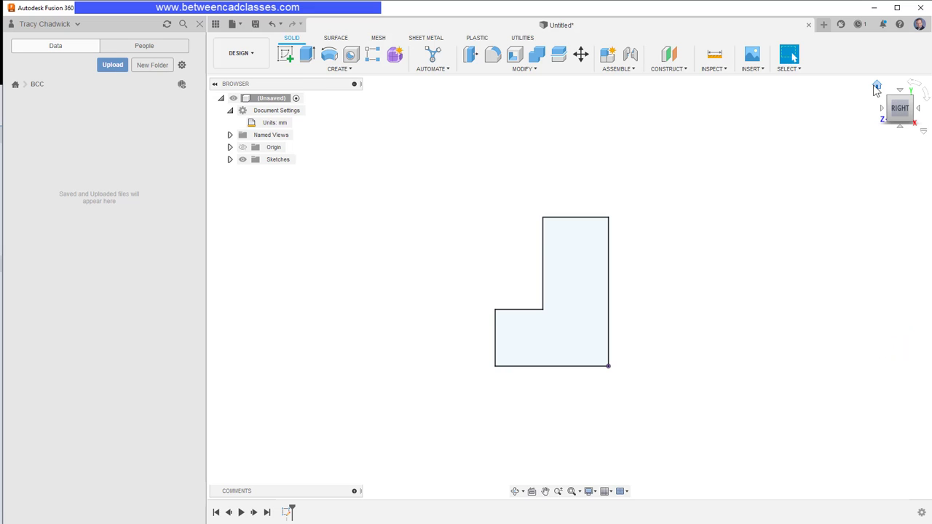
- Extrude the L-profile symmetrically as a new body with a whole-length distance of 68 mm
left_click(876, 86)
scroll(812, 225, "down", 4)
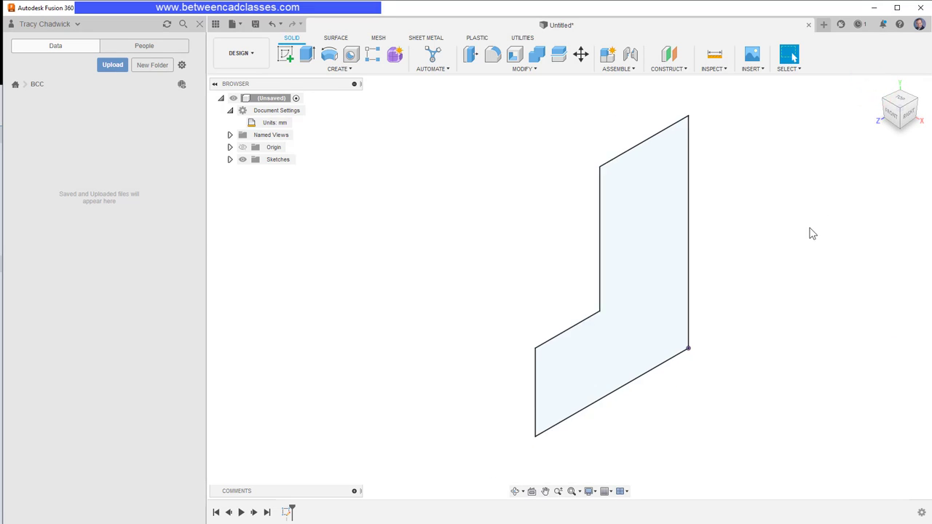
left_click(306, 58)
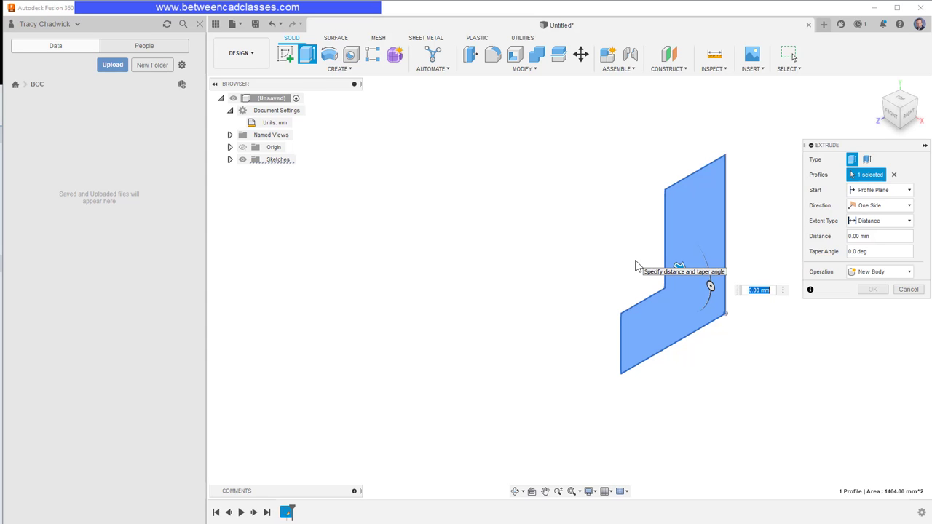
type("68")
middle_click_drag(690, 408, 495, 353)
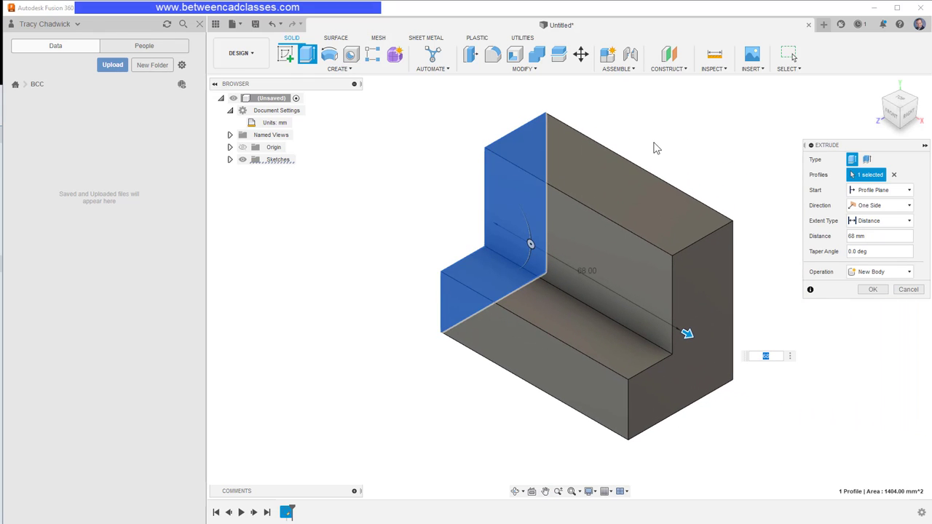
left_click(911, 207)
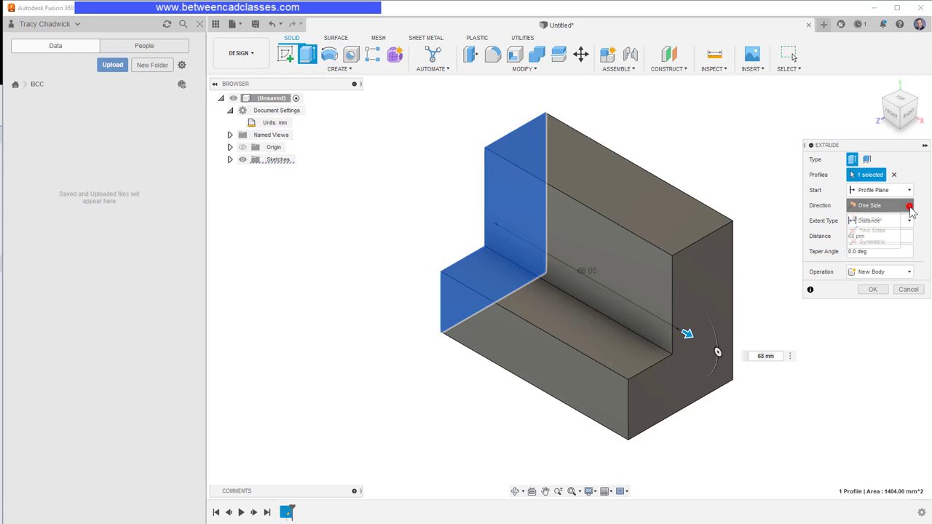
left_click(903, 242)
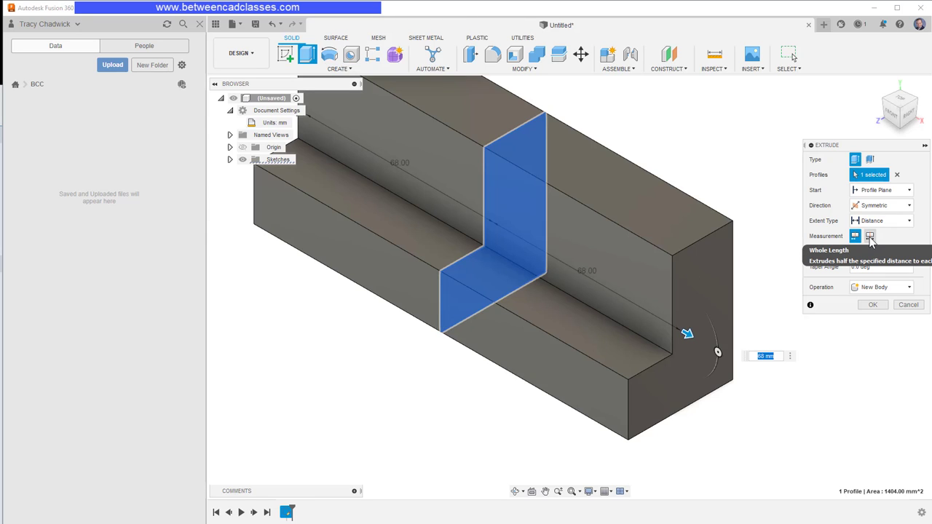
left_click(870, 236)
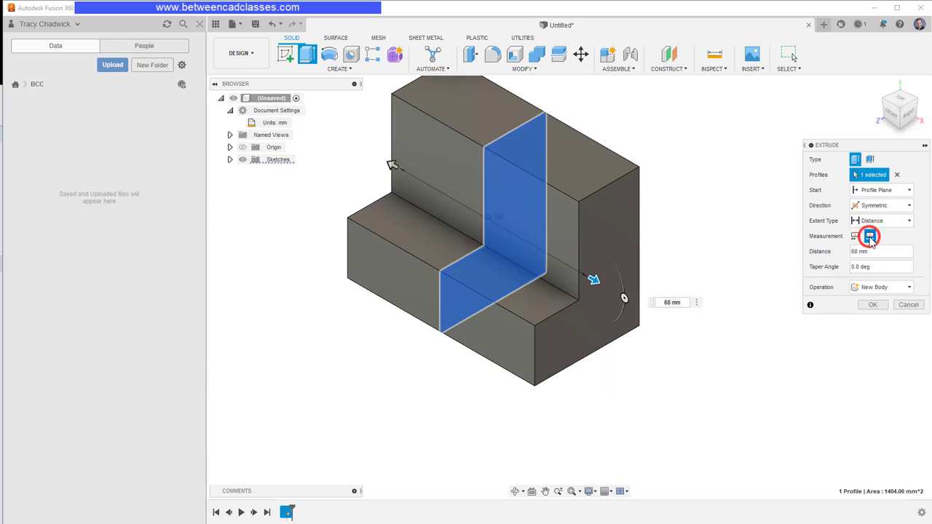
left_click(872, 305)
- Fillet the upper front edge of the tall section with a 22 mm constant radius
middle_click_drag(709, 319, 762, 362)
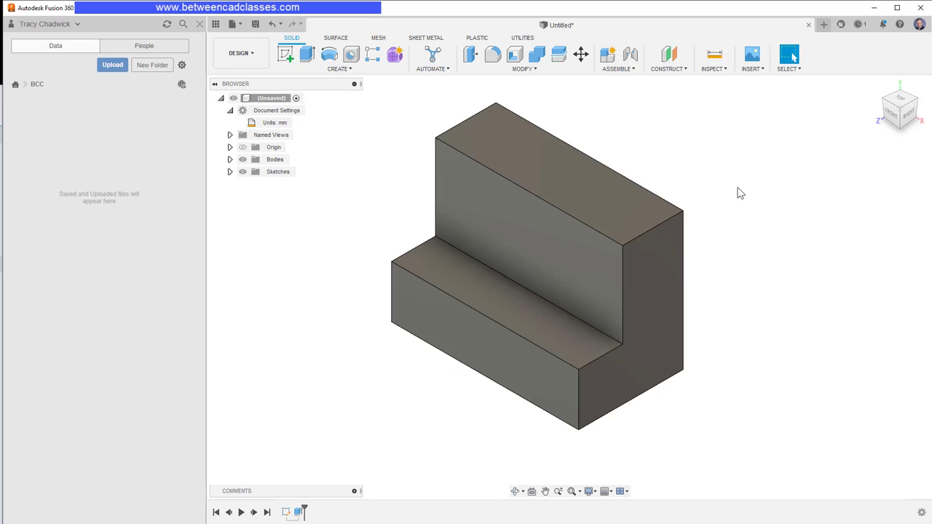
left_click(493, 56)
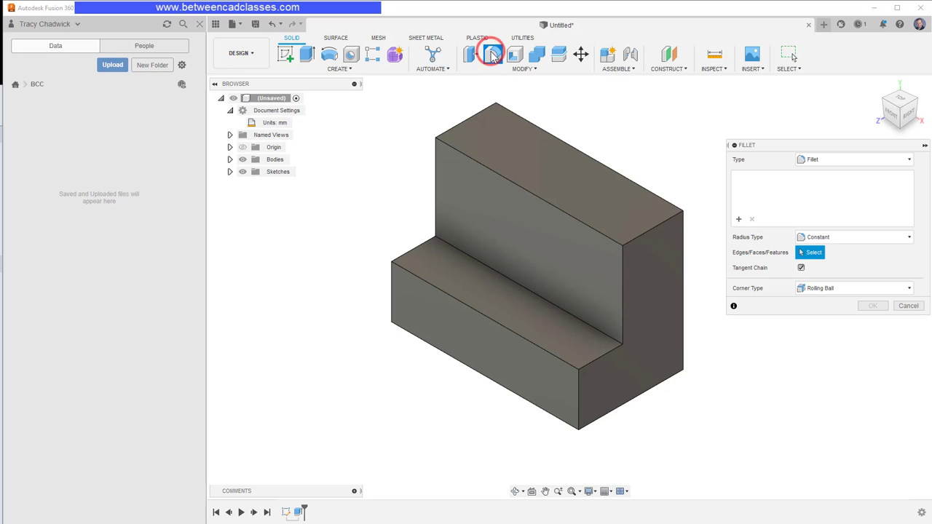
left_click(510, 182)
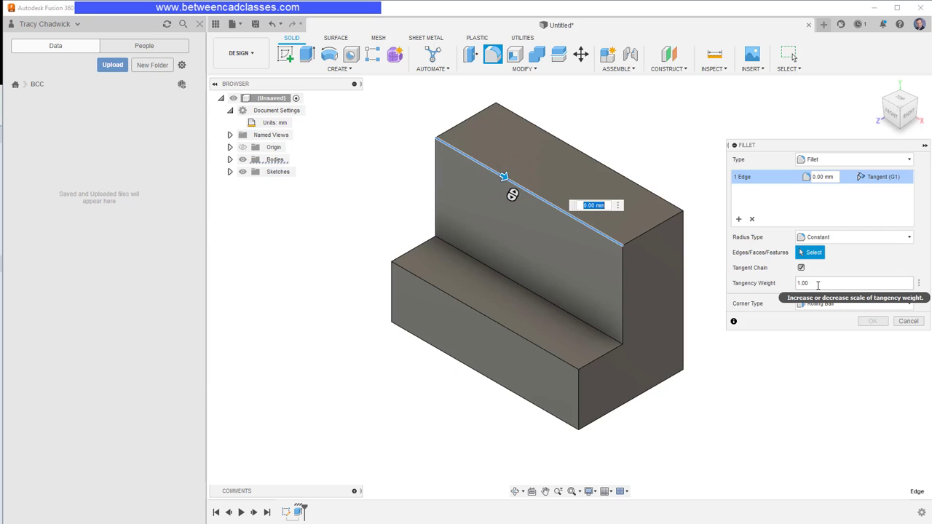
type("22")
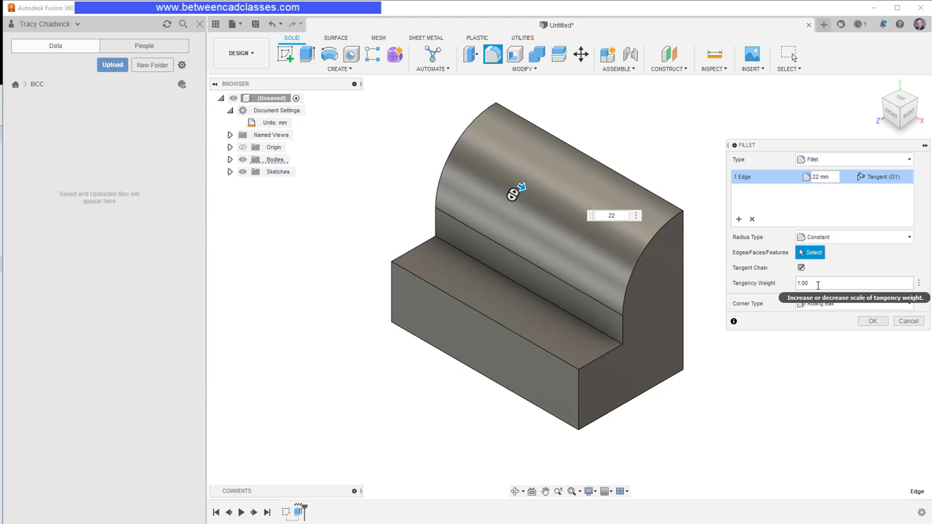
left_click(874, 321)
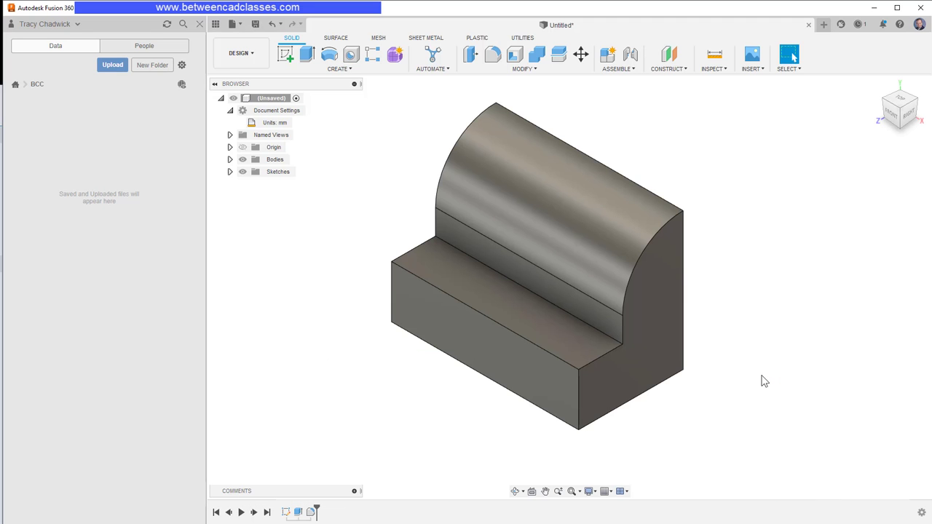
- Sketch a 36 mm diameter circle on the lower front face, centered on its top edge's midpoint, and finish the sketch
left_click(286, 55)
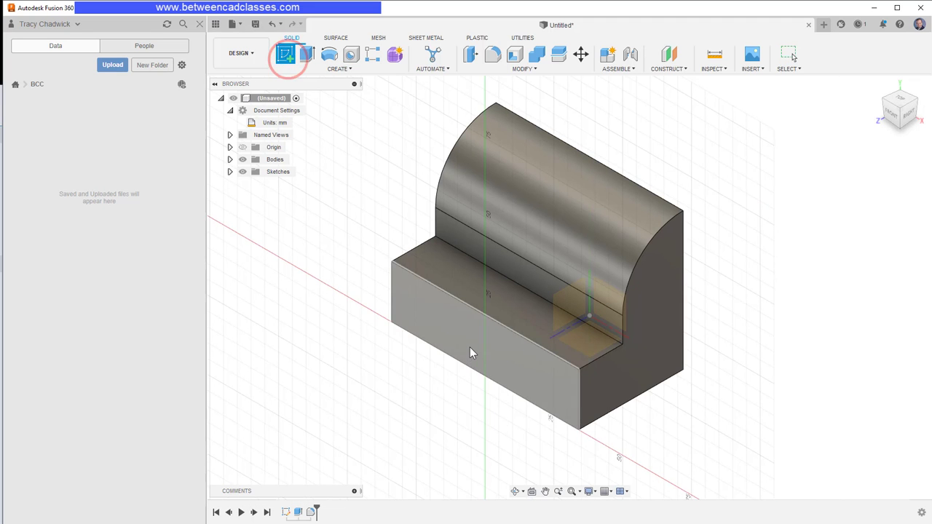
left_click(471, 348)
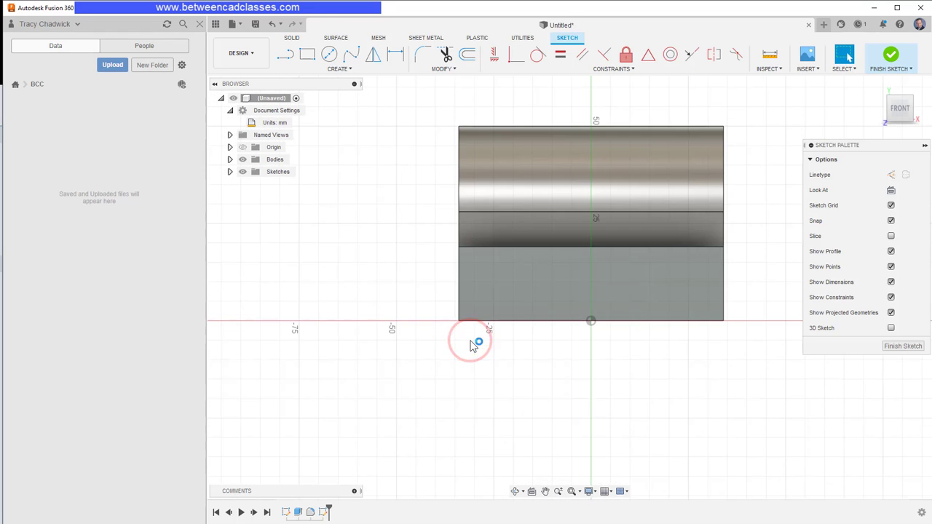
left_click(329, 56)
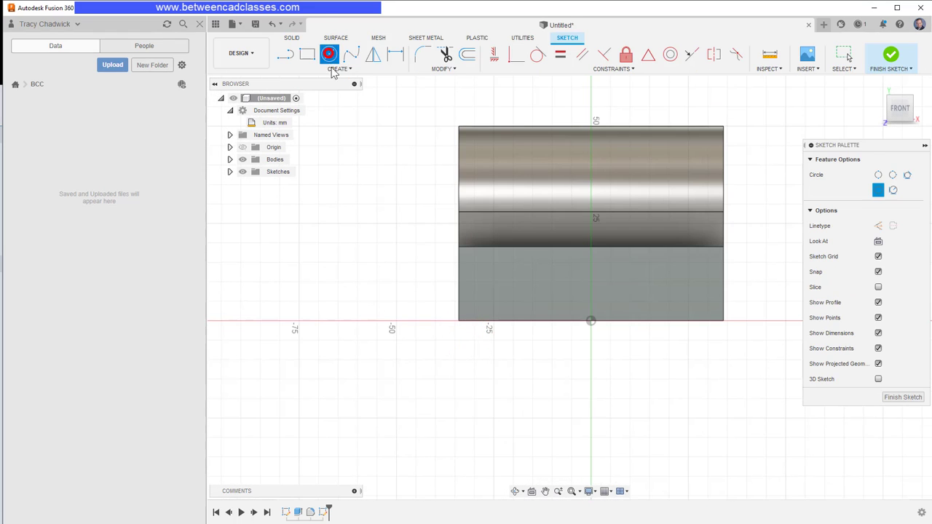
left_click(590, 248)
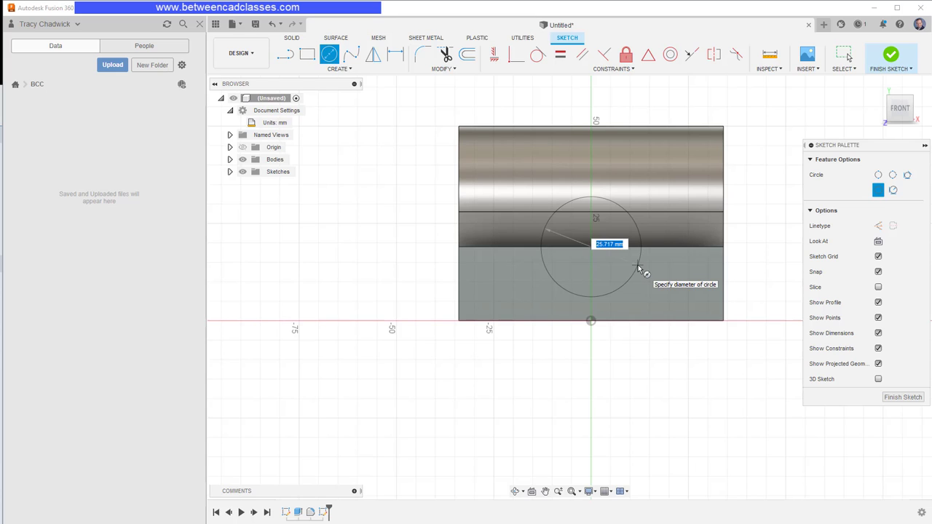
type("36")
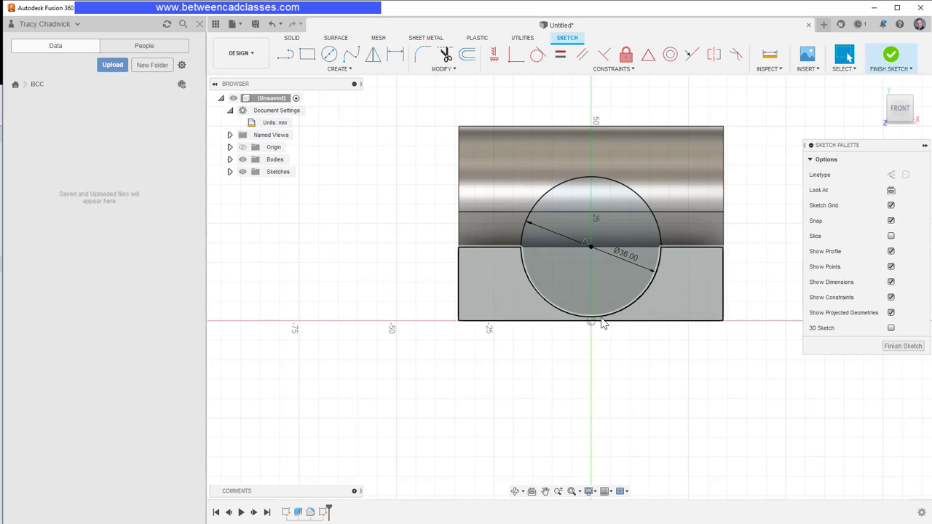
left_click(891, 57)
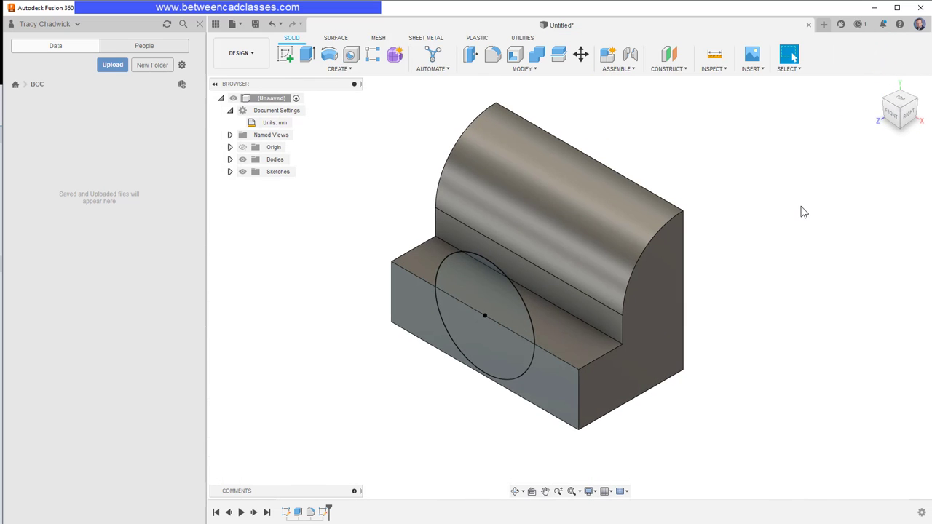
- Set up an extrusion of the circle's upper half toward the tall section with a distance of -16 mm and check it from the side
left_click(306, 54)
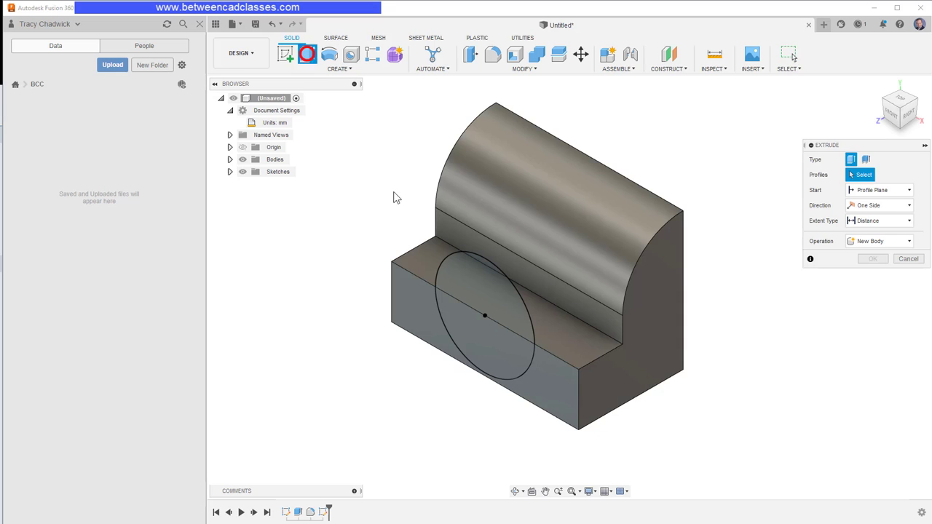
left_click(476, 276)
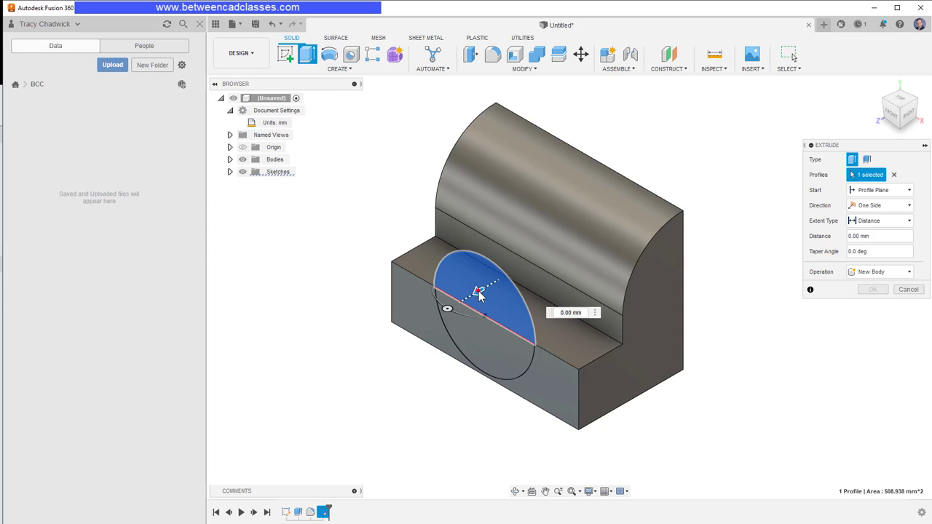
left_click_drag(478, 290, 506, 279)
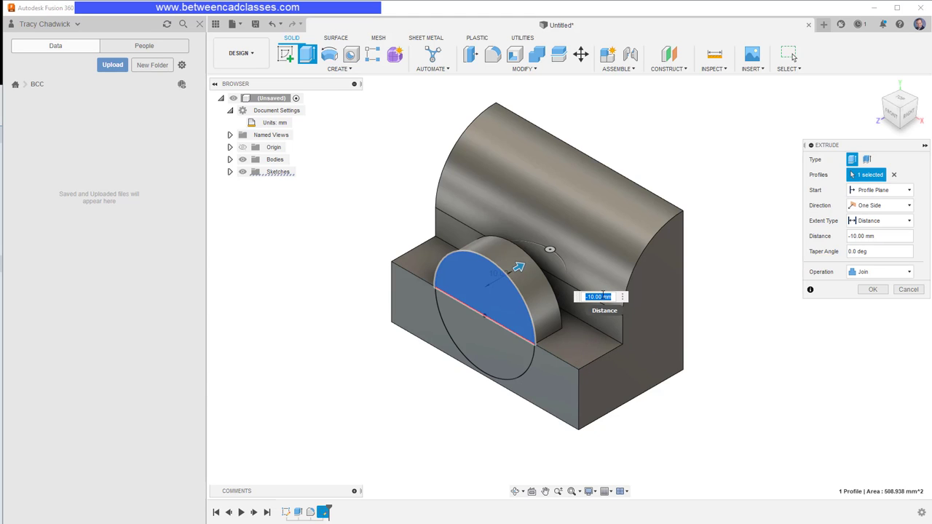
key("BackSpace")
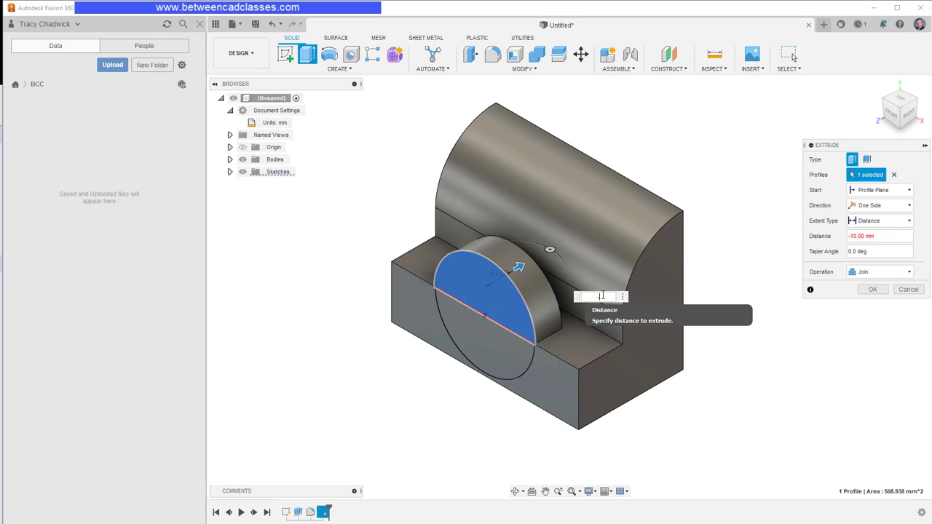
type("-16")
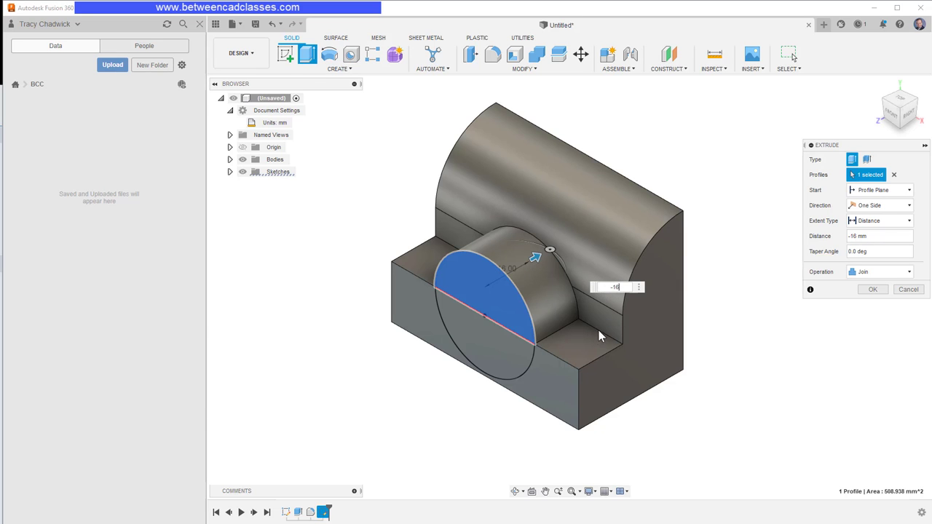
key("Return")
middle_click_drag(535, 257, 537, 221, "shift")
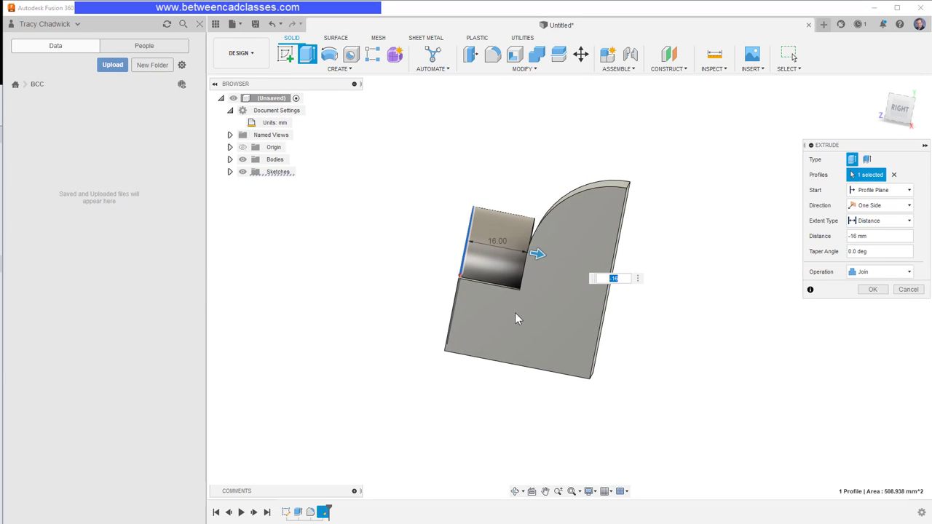
middle_click_drag(520, 320, 545, 335, "shift")
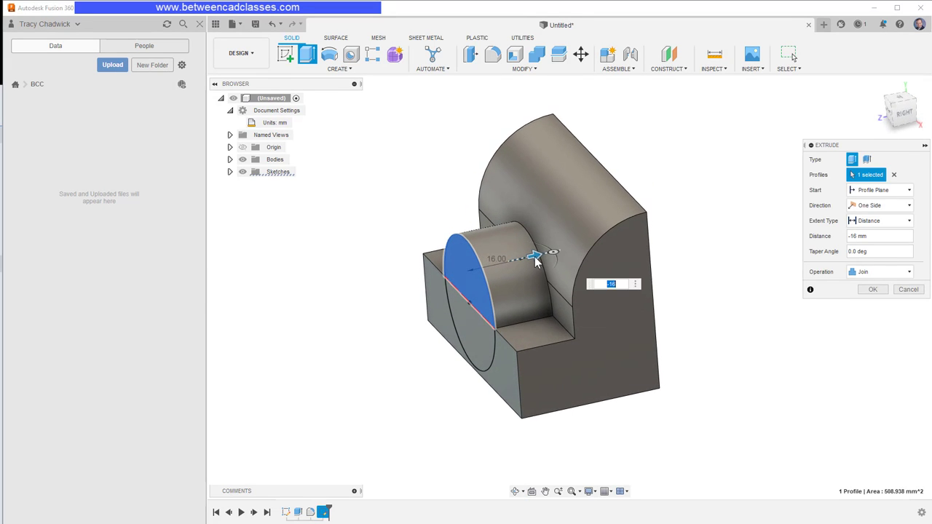
- Extrude the half circle up to the curved fillet face with the To Object extent and join it to the body
left_click_drag(536, 261, 514, 260)
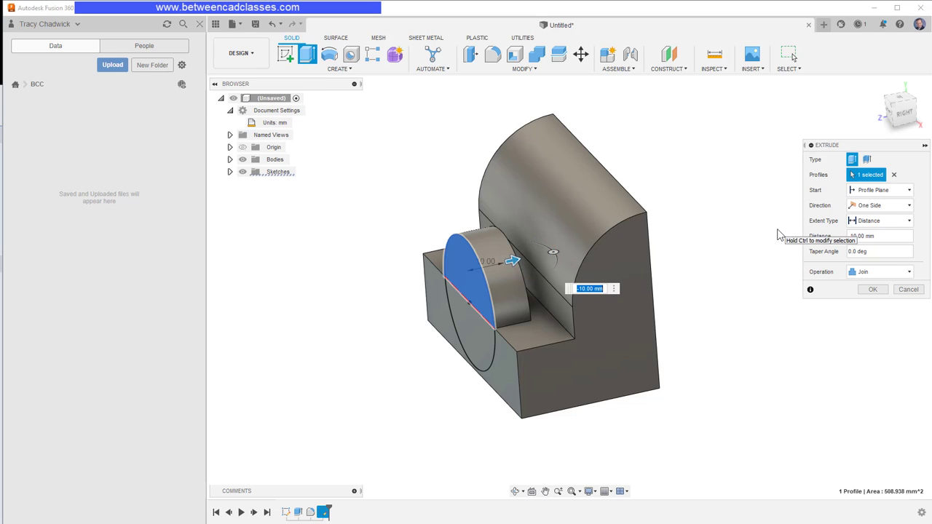
left_click(908, 224)
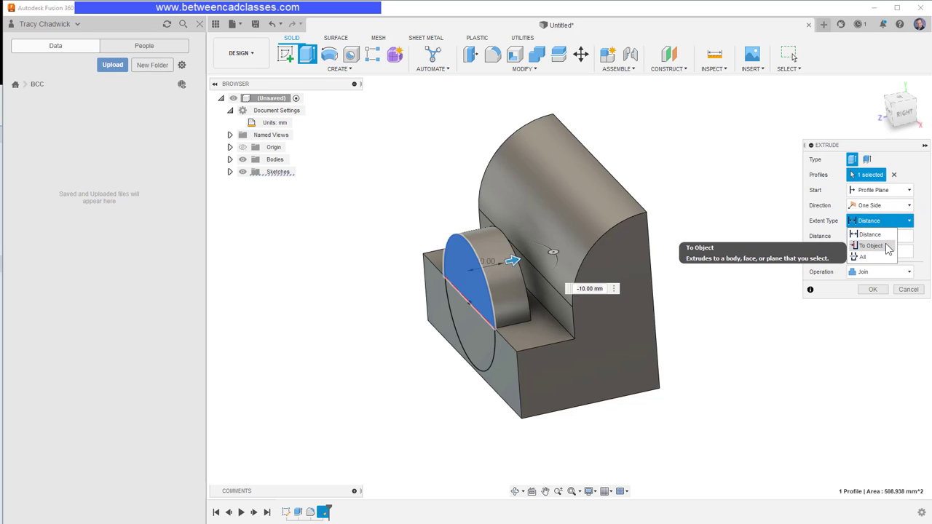
left_click(887, 250)
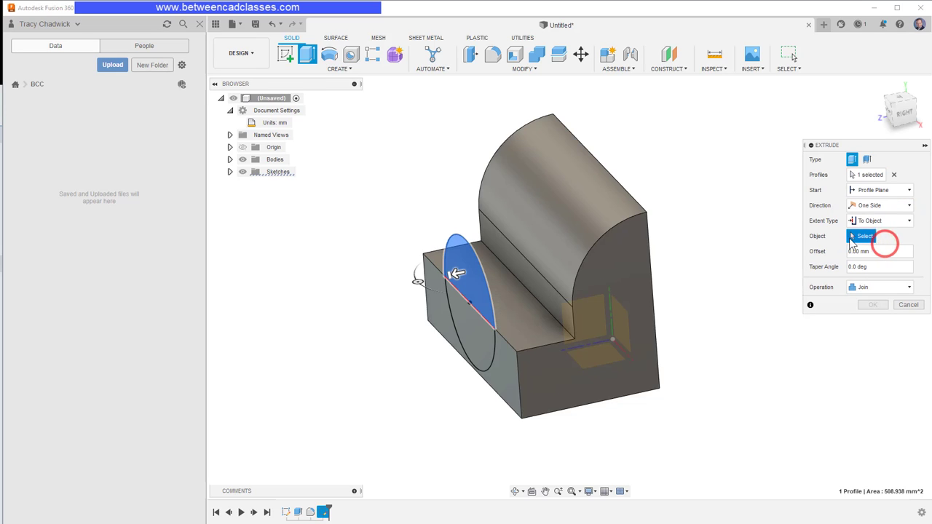
left_click(557, 209)
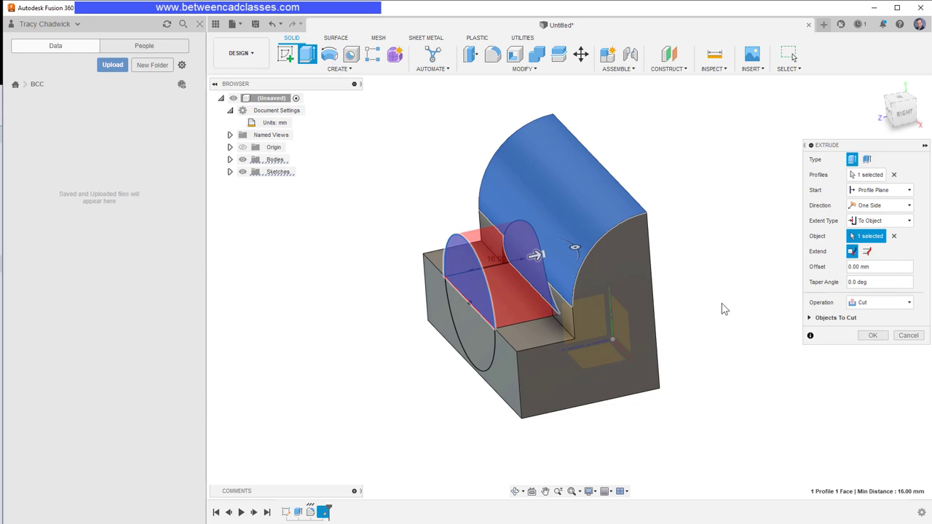
left_click(882, 305)
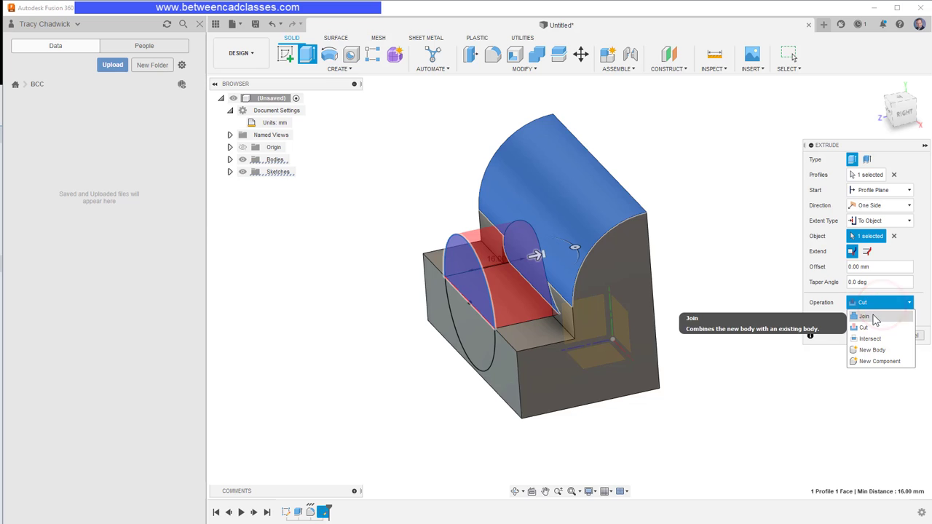
left_click(874, 321)
left_click(873, 320)
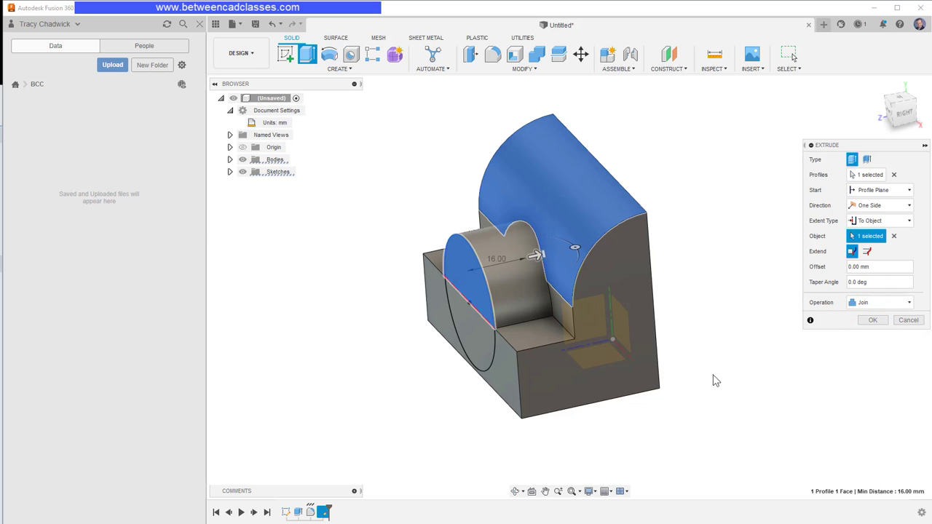
middle_click_drag(698, 360, 691, 354, "shift")
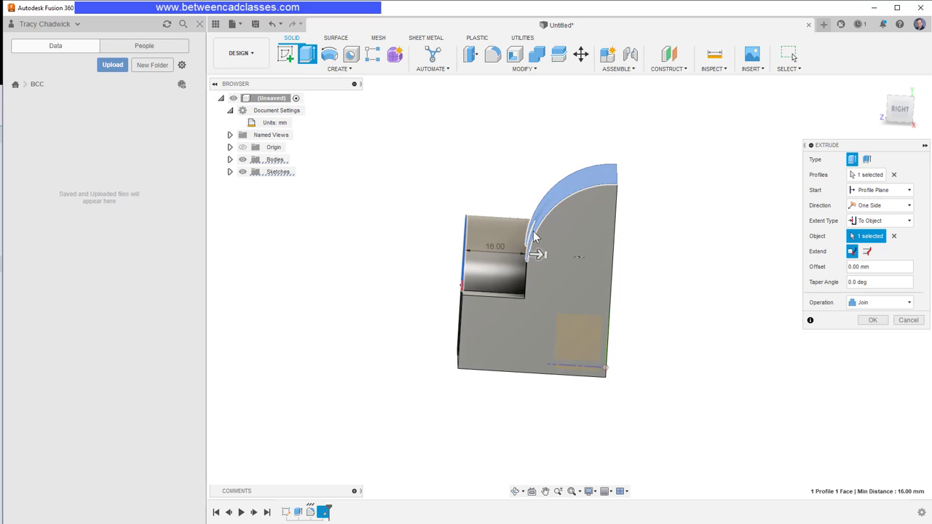
middle_click_drag(677, 297, 678, 290, "shift")
left_click(869, 320)
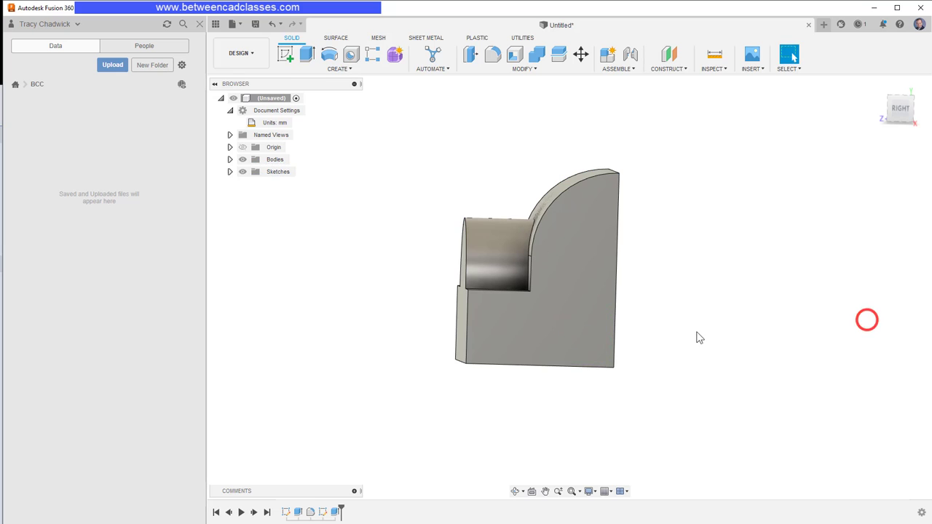
- Sketch on the part's front face, project the boss's semicircular edge with its center point, and finish the sketch
middle_click_drag(695, 333, 733, 344, "shift")
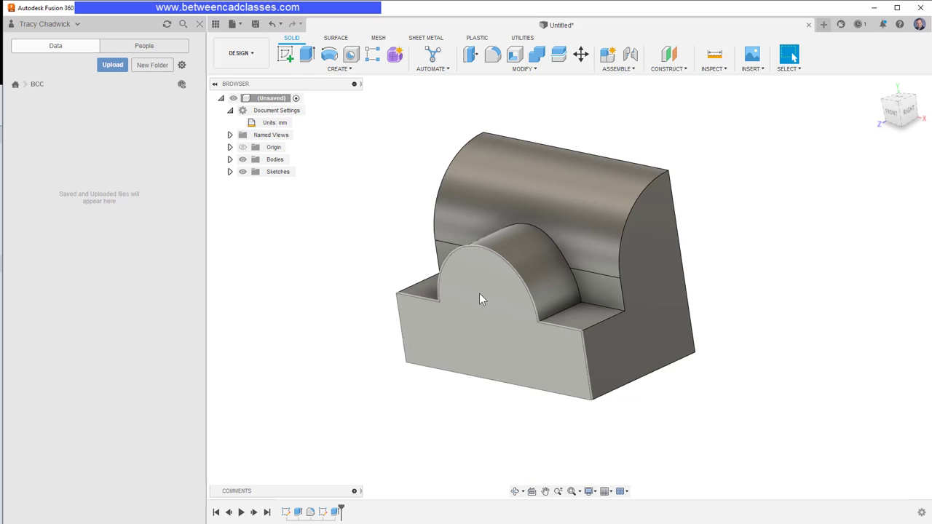
left_click(285, 54)
left_click(478, 343)
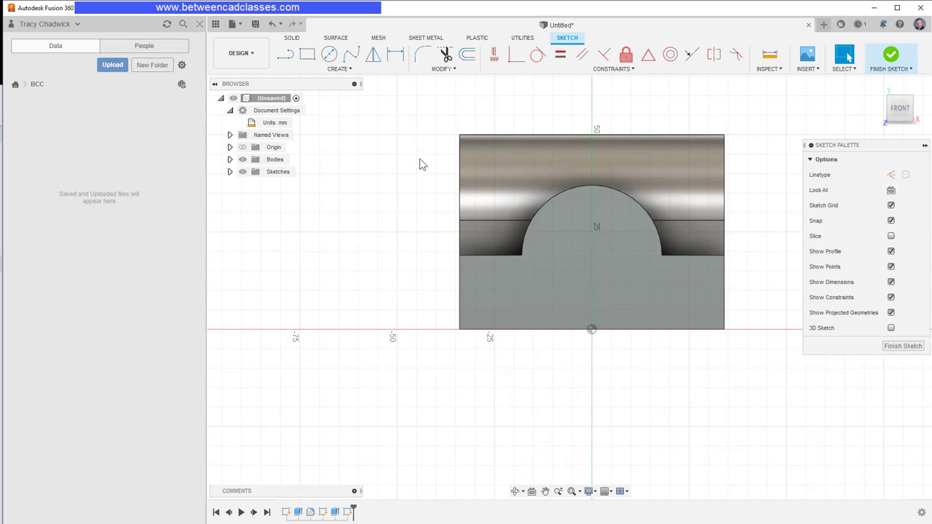
left_click(358, 71)
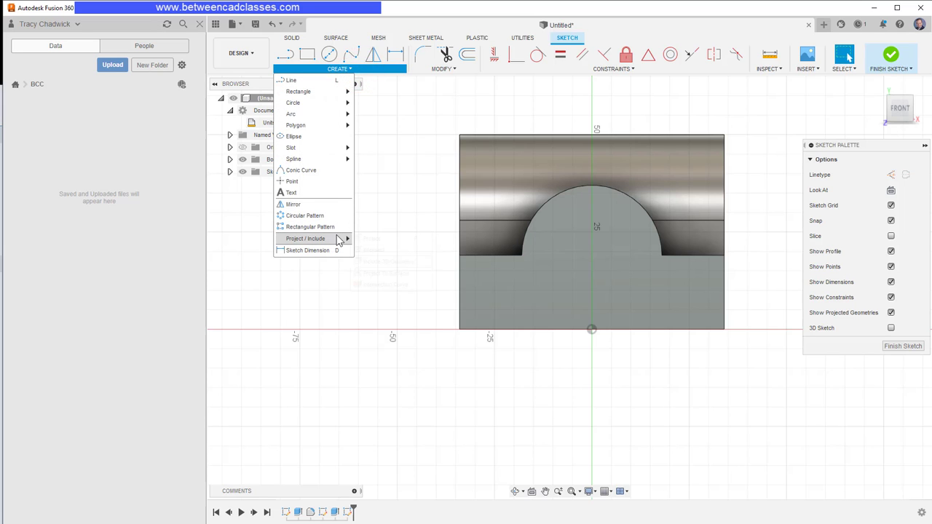
mouse_move(339, 239)
left_click(372, 240)
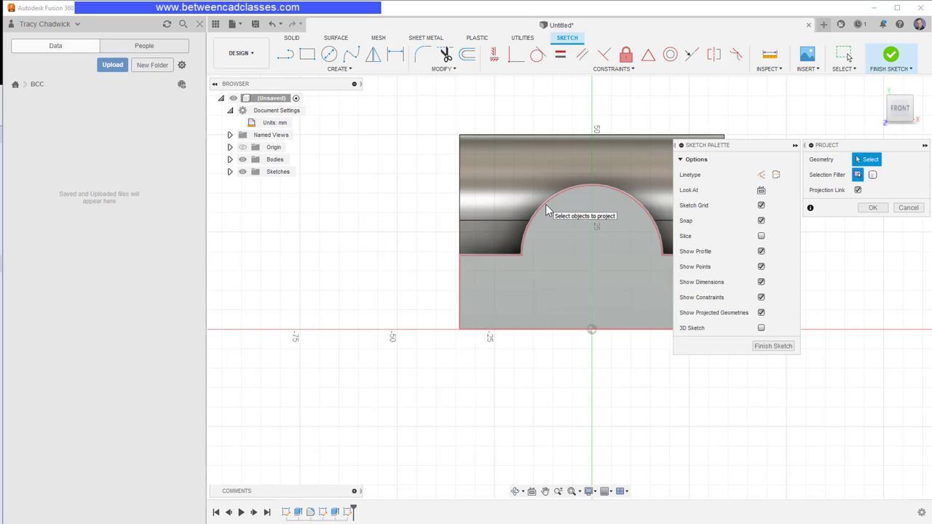
left_click(544, 208)
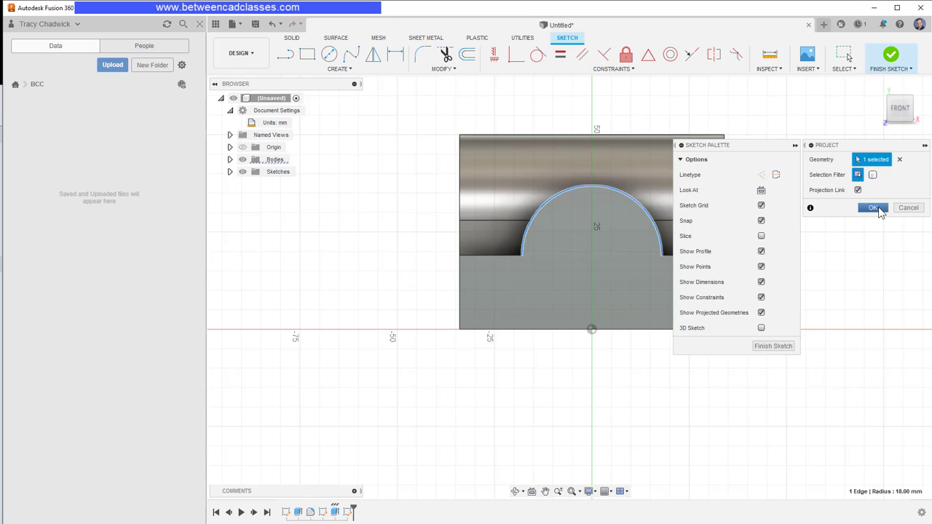
left_click(876, 208)
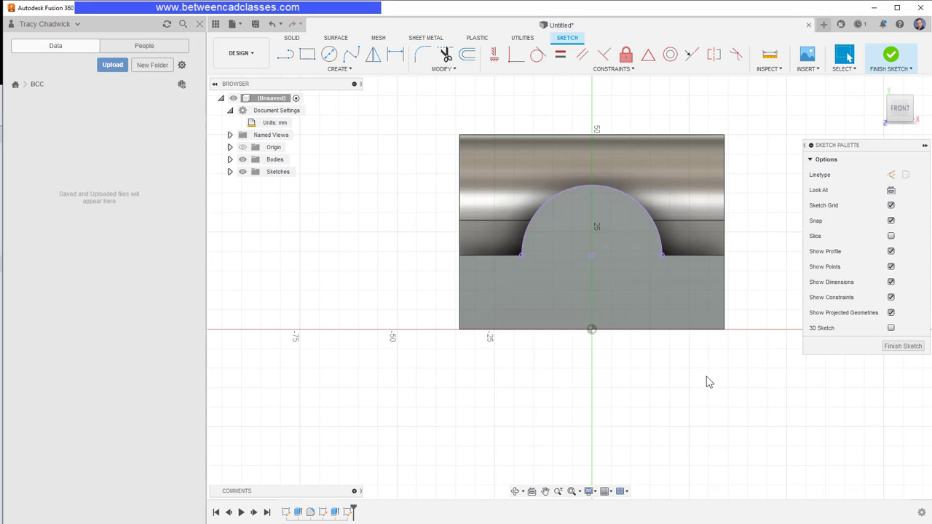
left_click(903, 346)
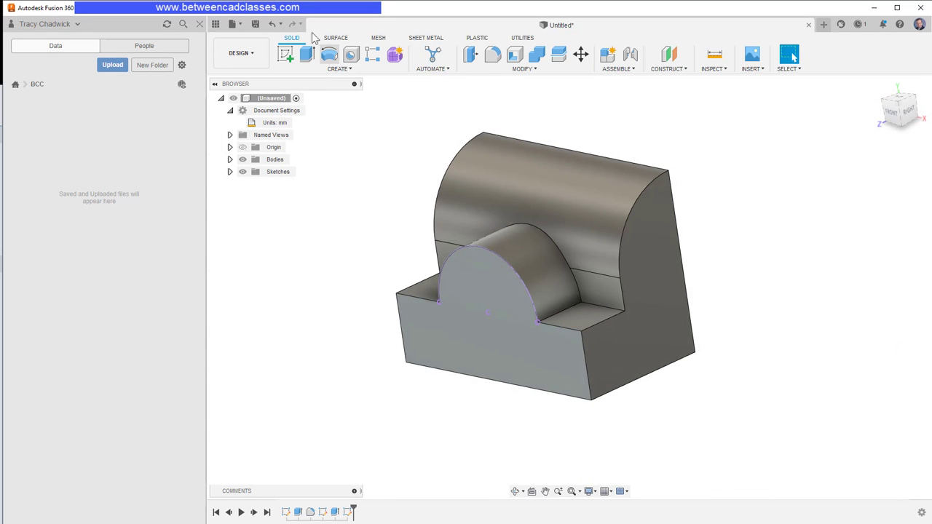
- Create a simple hole at the boss's center point on the front face, 14 mm in diameter and 16 mm deep with a flat drill point
left_click(351, 55)
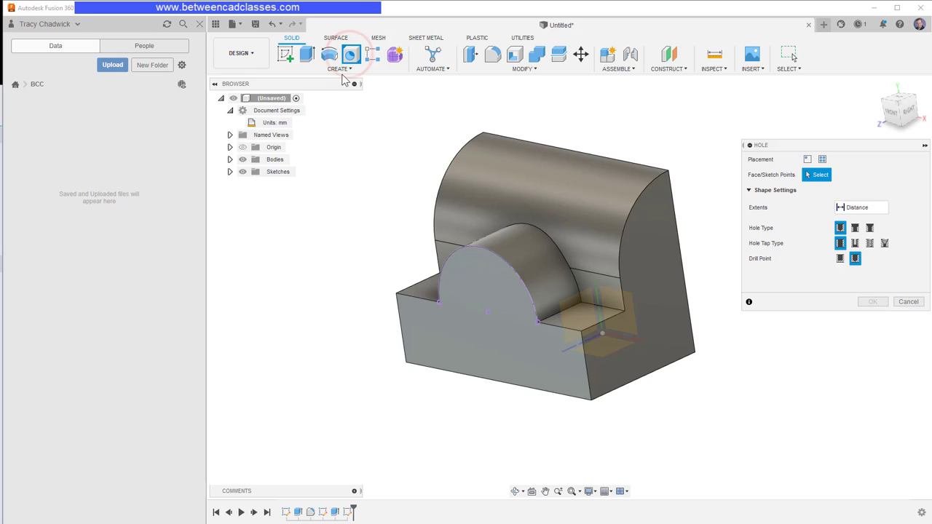
left_click(487, 340)
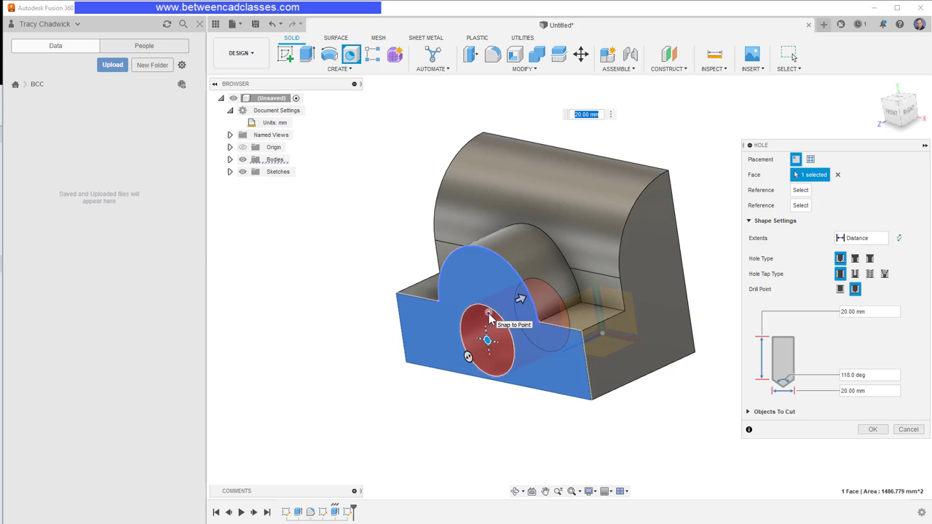
left_click(489, 314)
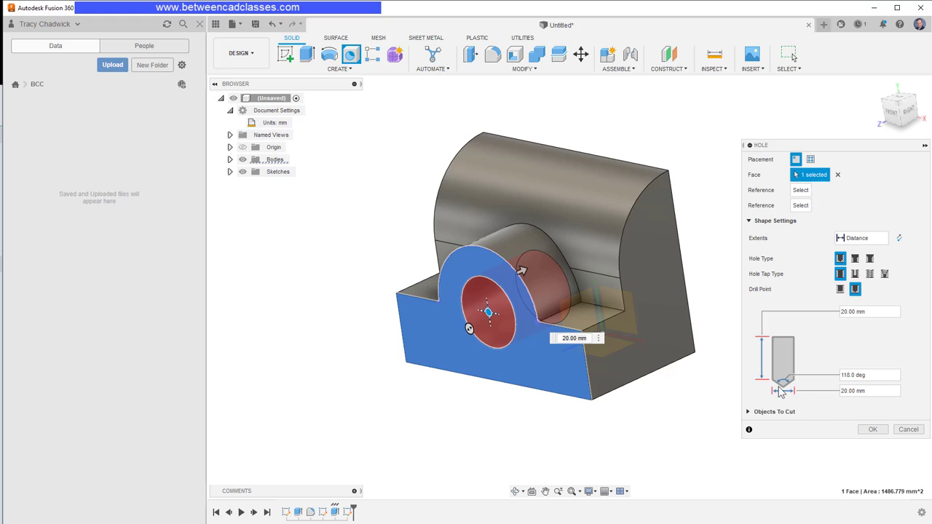
left_click(859, 387)
left_click(845, 390)
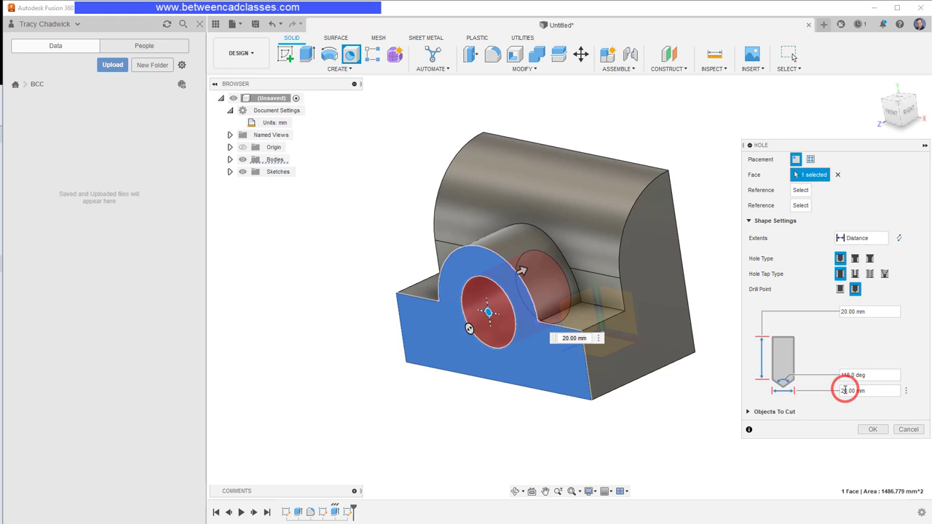
double_click(845, 390)
type("14")
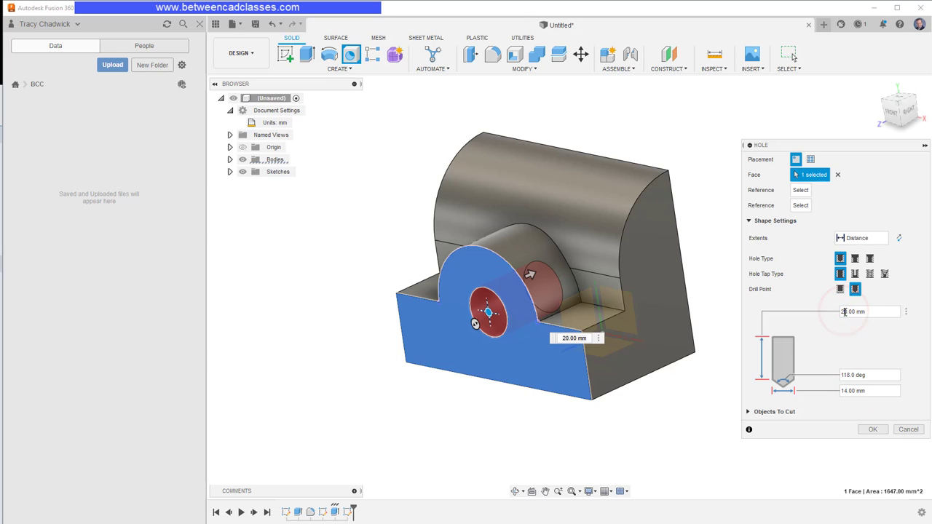
key("BackSpace")
type("16")
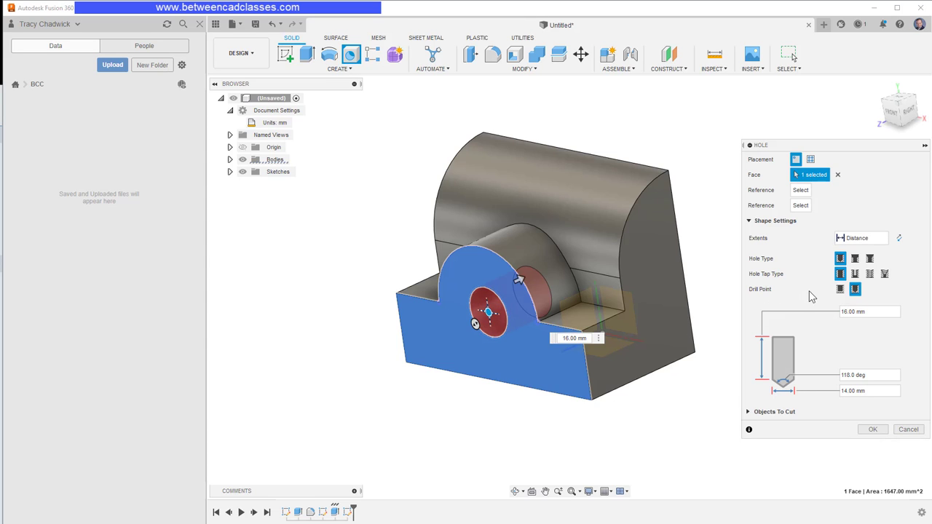
left_click(840, 290)
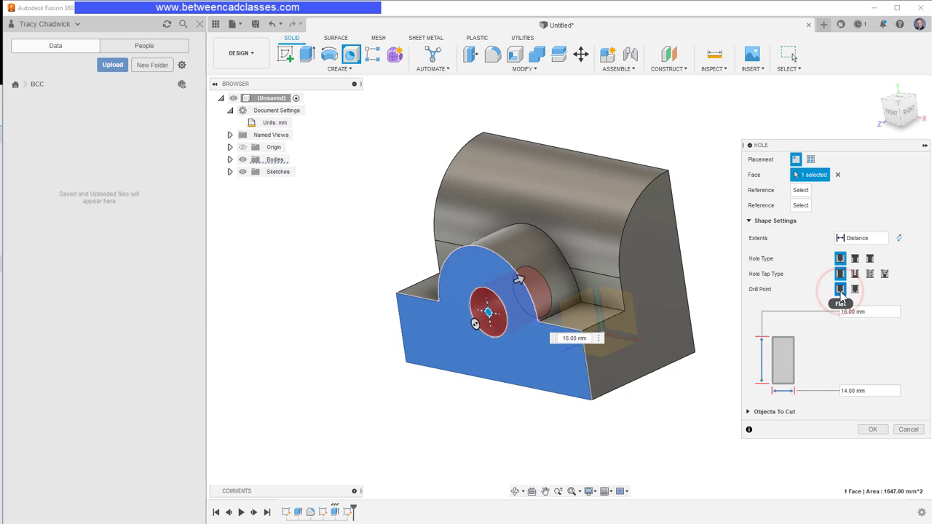
left_click(871, 429)
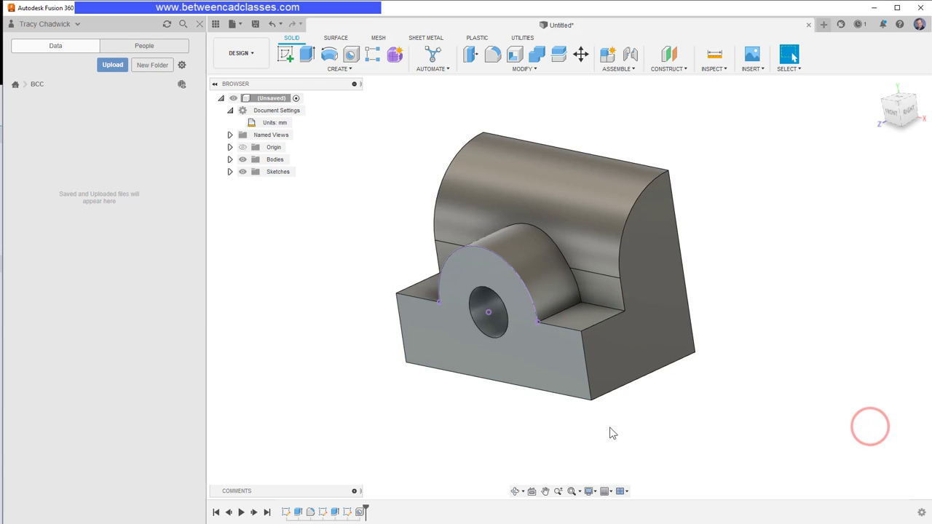
- Hide Sketch3, which holds the boss's projected semicircular edge and center point
middle_click_drag(609, 433, 588, 394, "shift")
left_click(458, 260)
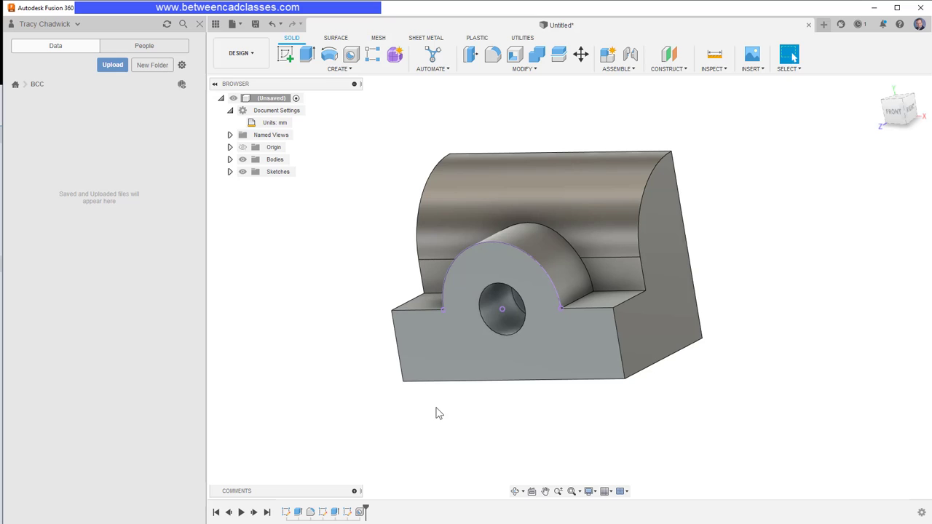
left_click(230, 172)
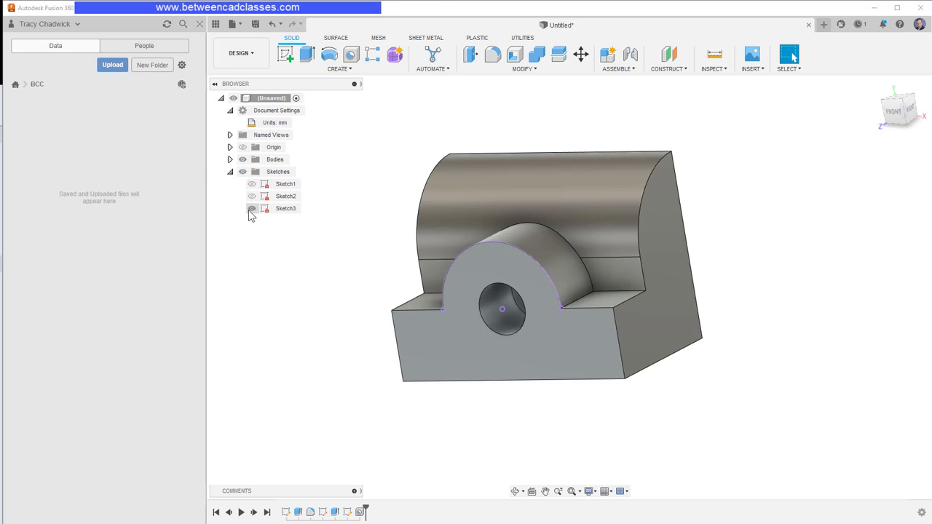
left_click(252, 209)
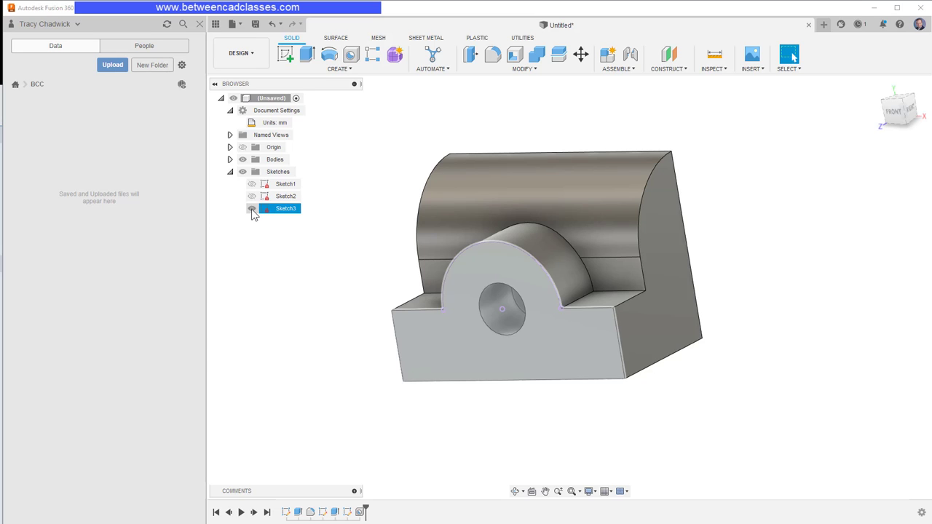
left_click(252, 209)
left_click(299, 355)
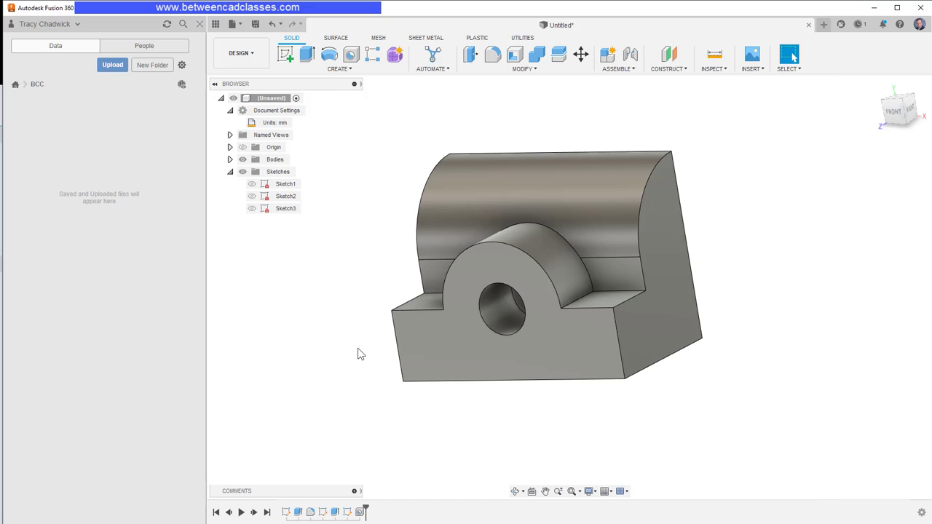
- Start a sketch on the front face and draw a rectangle about 16 mm tall hanging down from the part's bottom edge
left_click(285, 54)
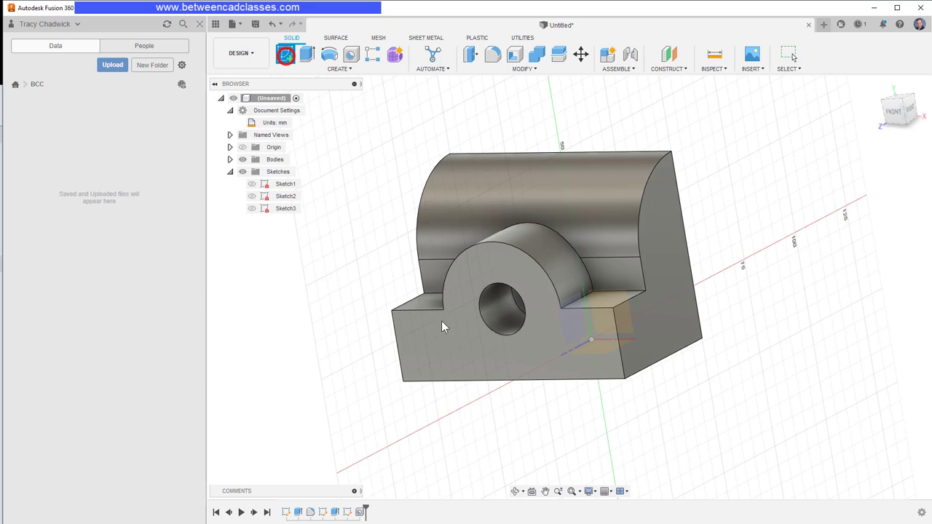
left_click(475, 351)
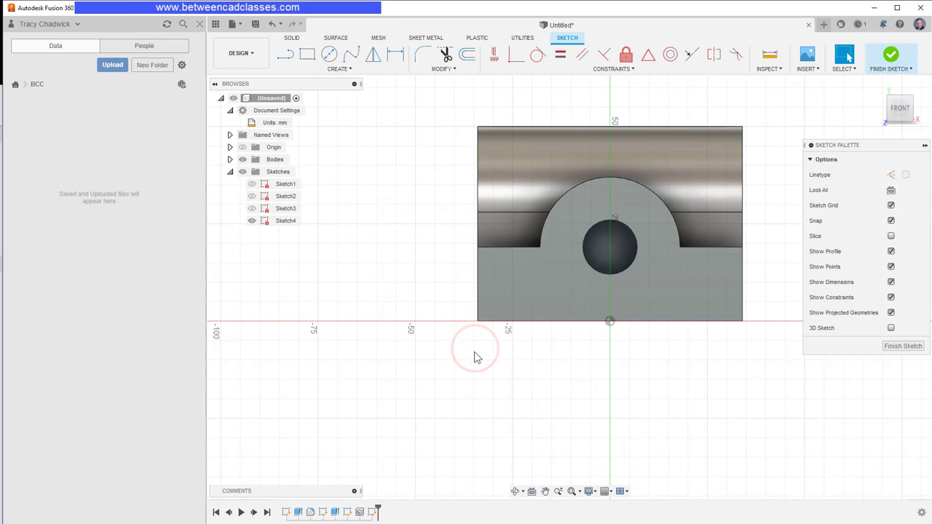
left_click(307, 54)
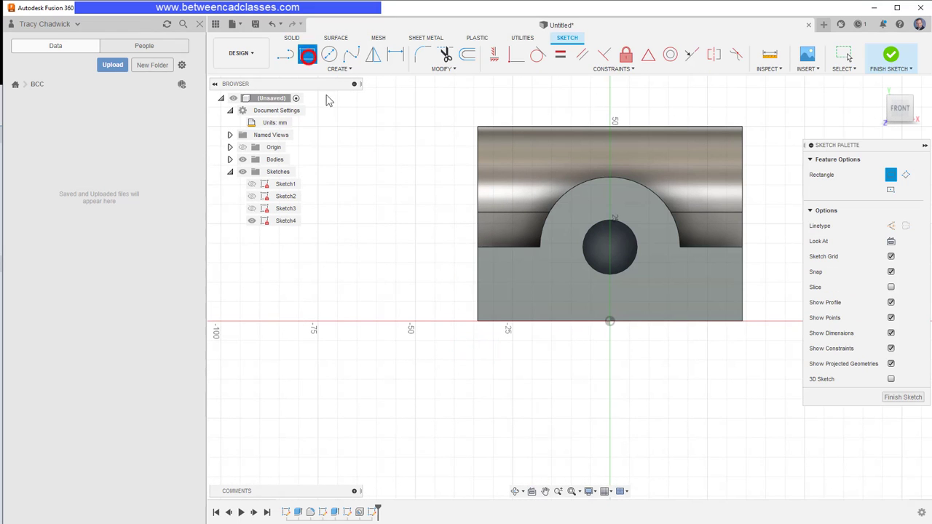
left_click(543, 322)
left_click(697, 386)
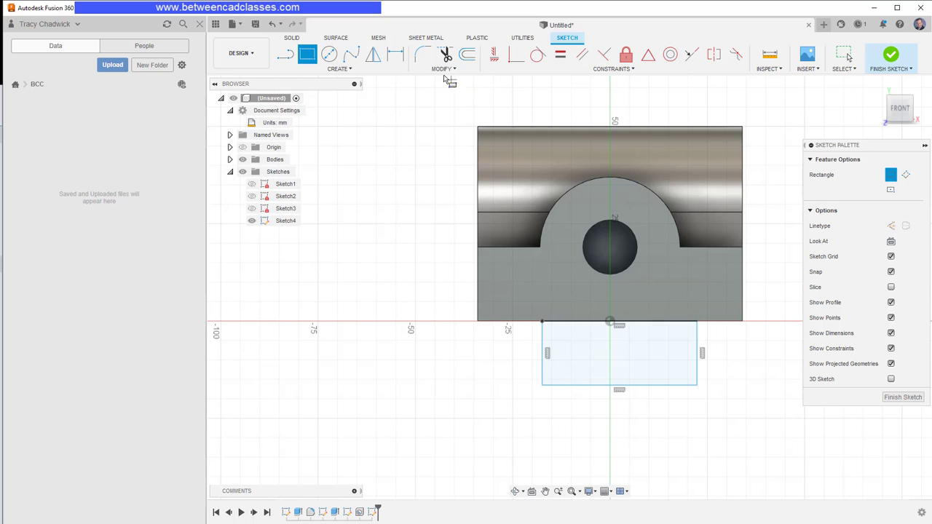
- Dimension the rectangle's left side 22 mm from the part's left edge
left_click(395, 54)
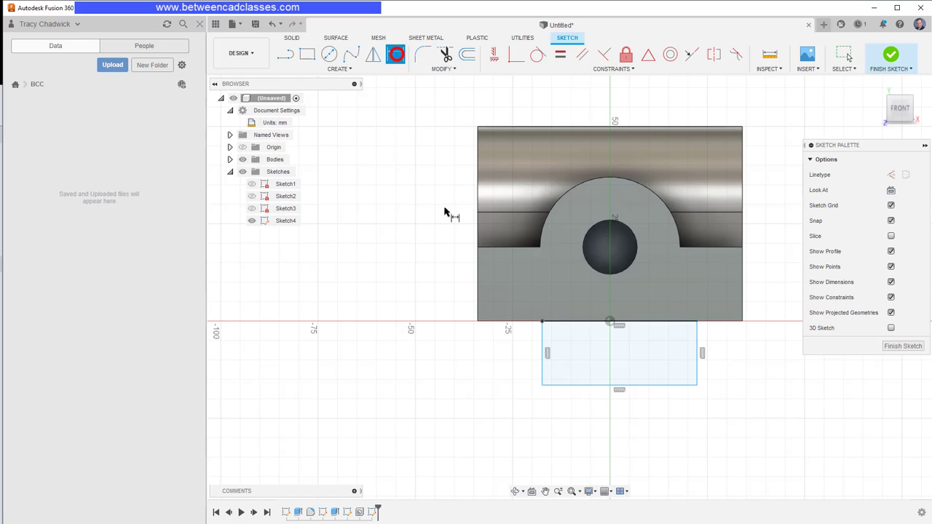
left_click(478, 278)
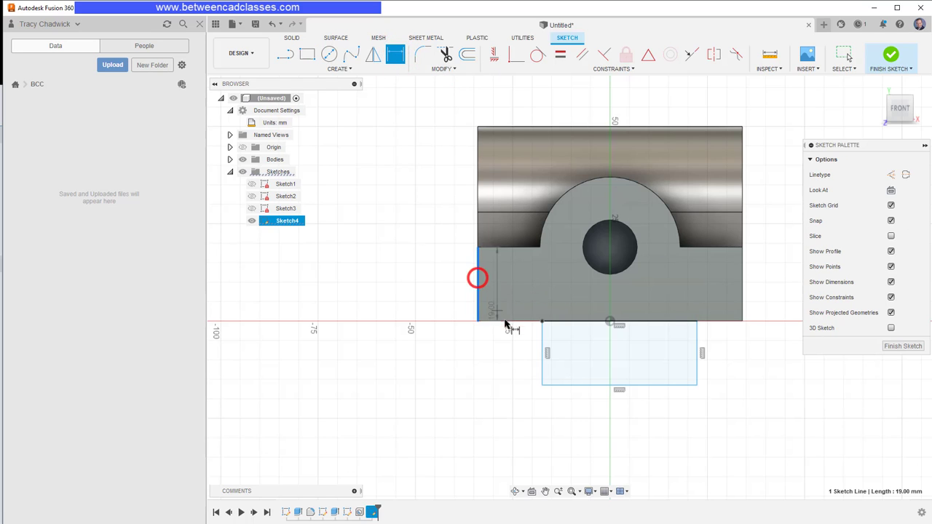
left_click(541, 365)
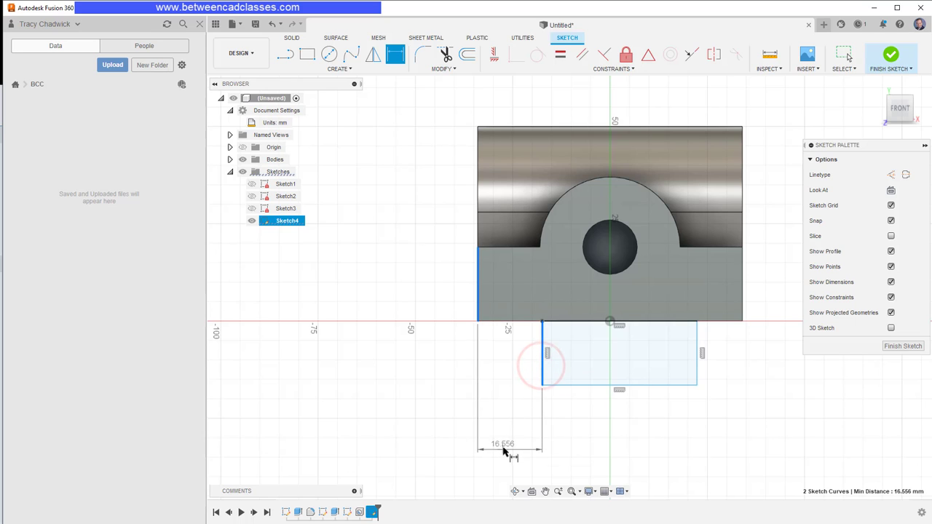
left_click(505, 444)
type("22")
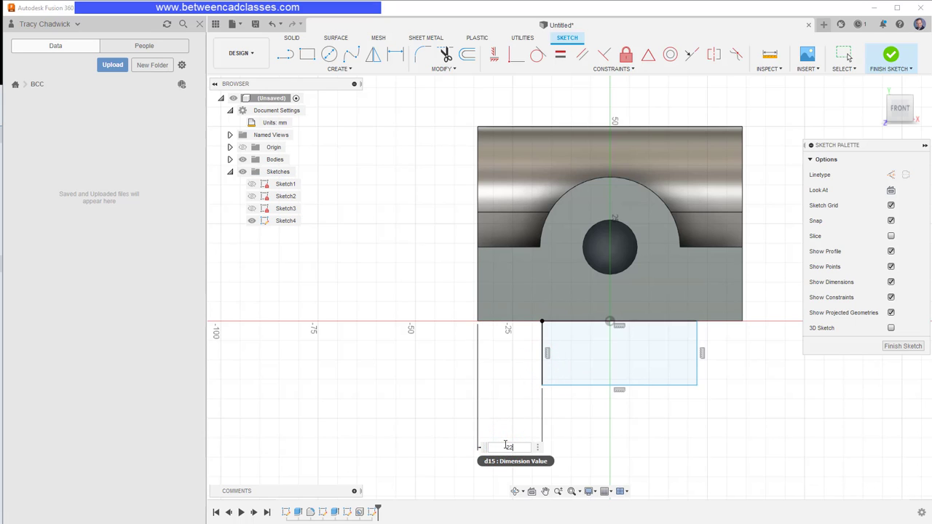
key("Return")
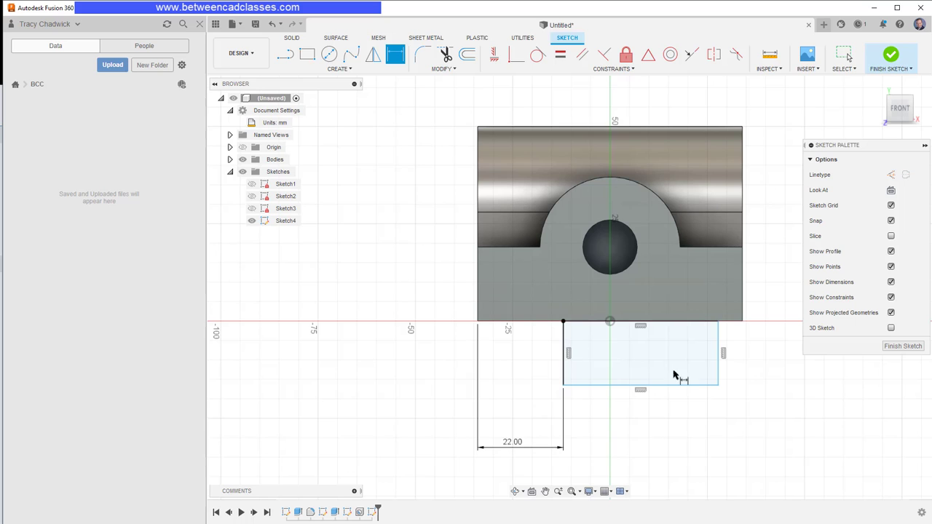
- Dimension the rectangle's right side 22 mm from the part's right edge
left_click(717, 368)
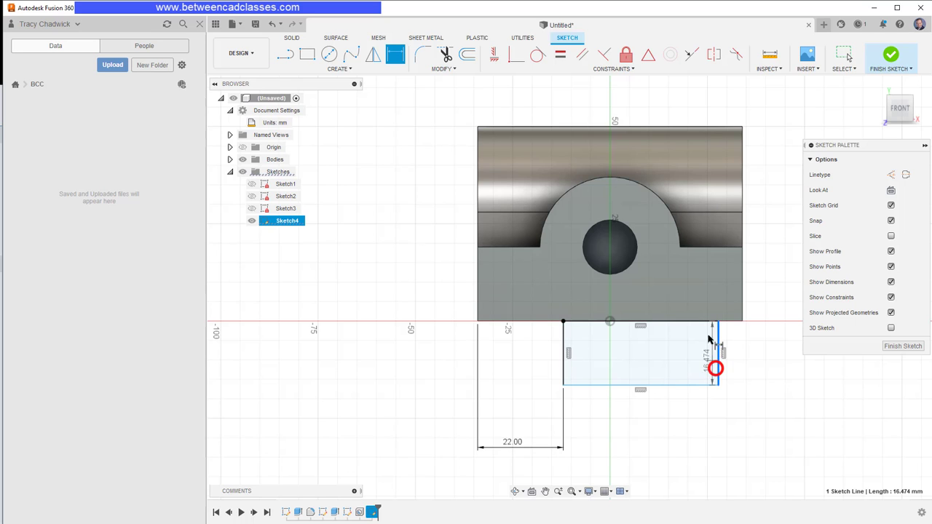
left_click(742, 298)
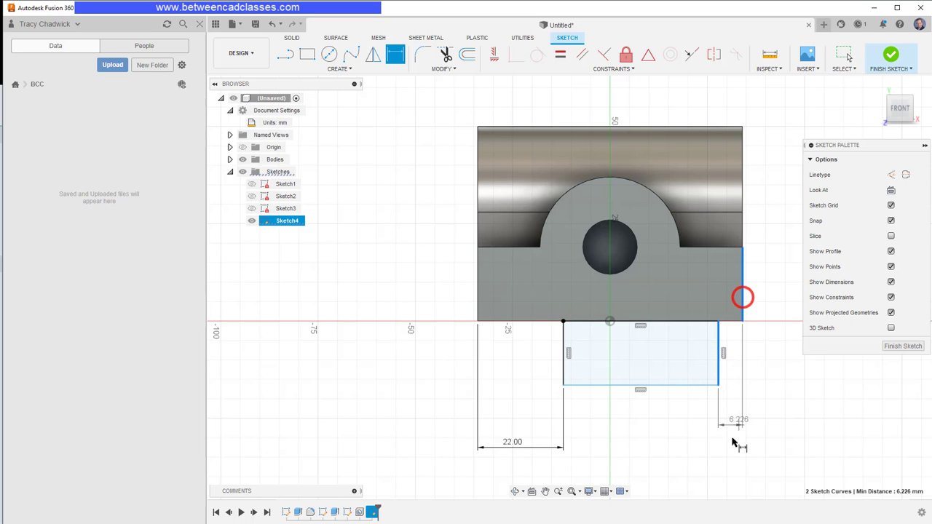
left_click(730, 457)
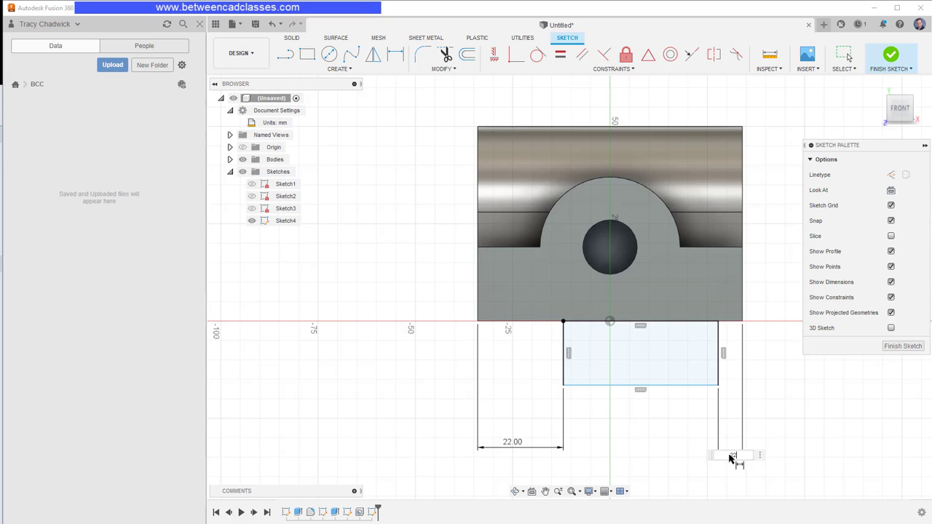
type("22")
key("Return")
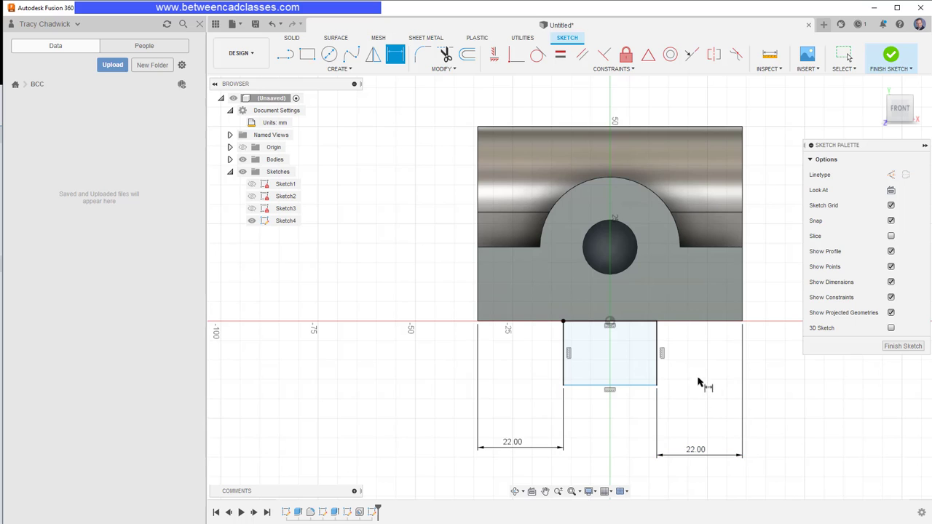
- Dimension the rectangle's height as 12 mm and finish the sketch
left_click(657, 368)
left_click(714, 357)
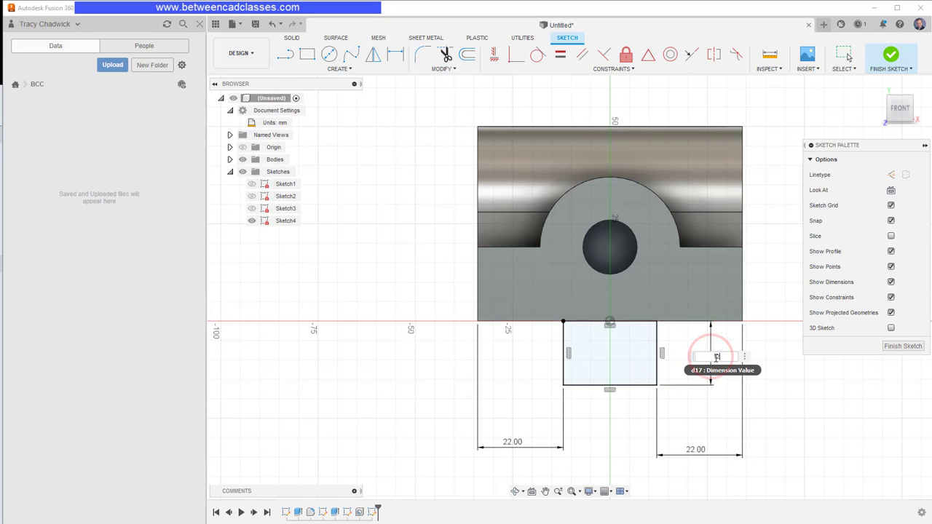
type("12")
key("Return")
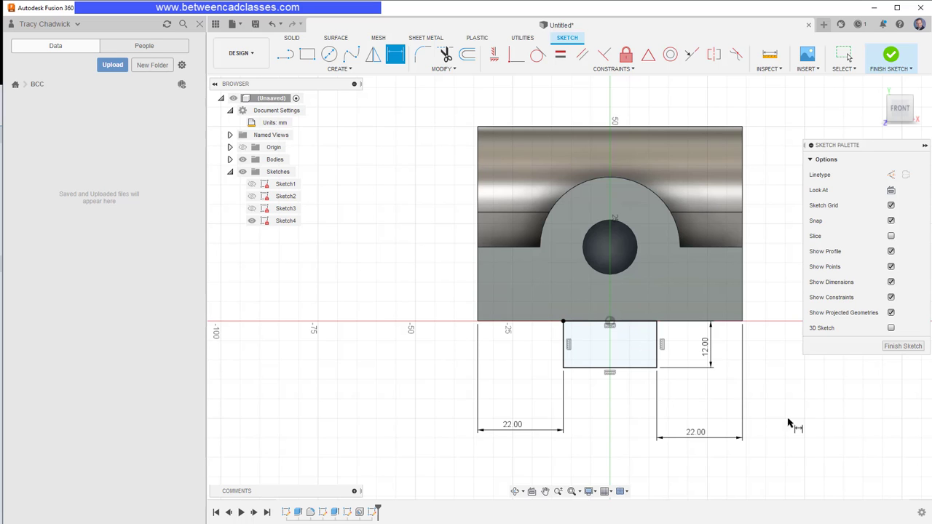
left_click(915, 348)
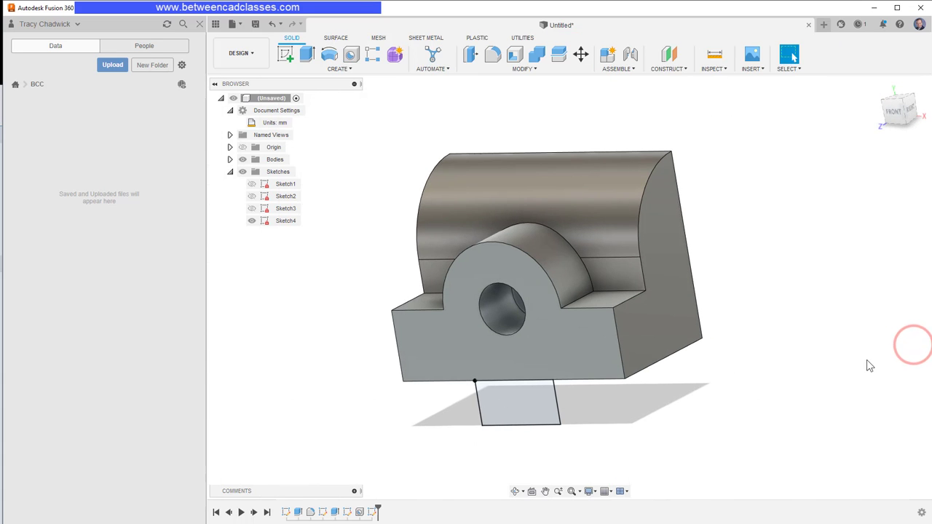
- Extrude the rectangle -95 mm under the part toward the back and join it to the body
left_click(307, 54)
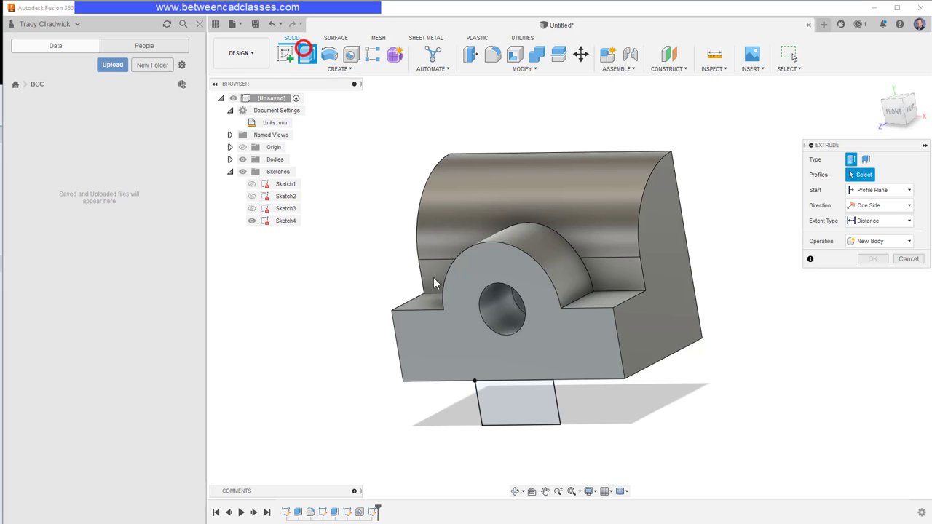
left_click(547, 414)
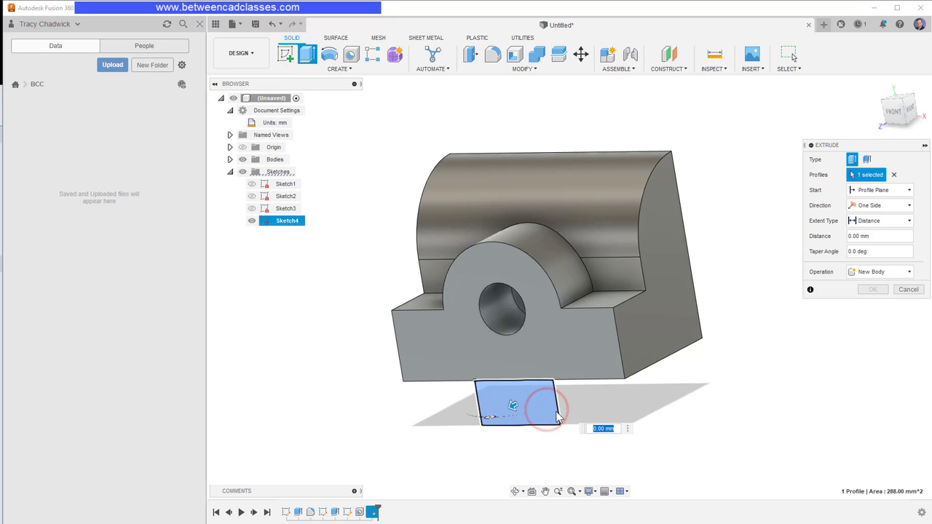
left_click_drag(513, 405, 706, 331)
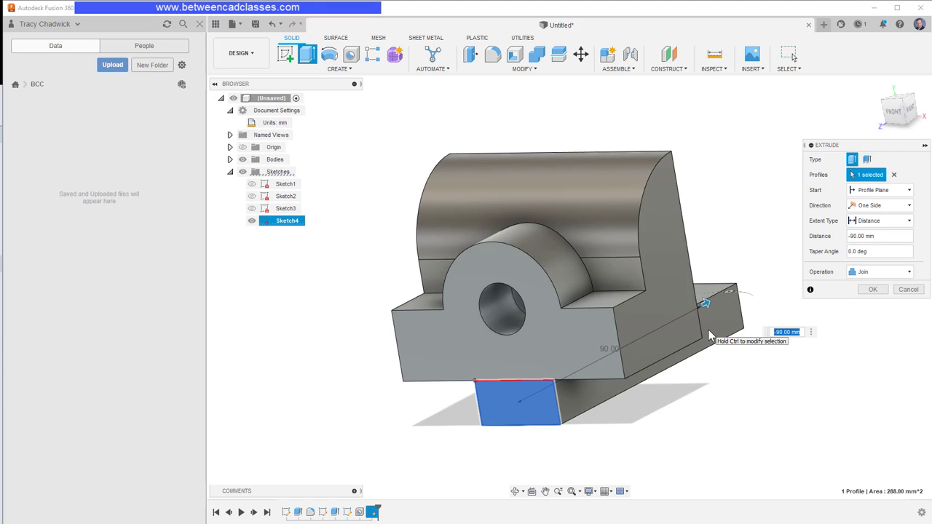
type("-95")
key("Return")
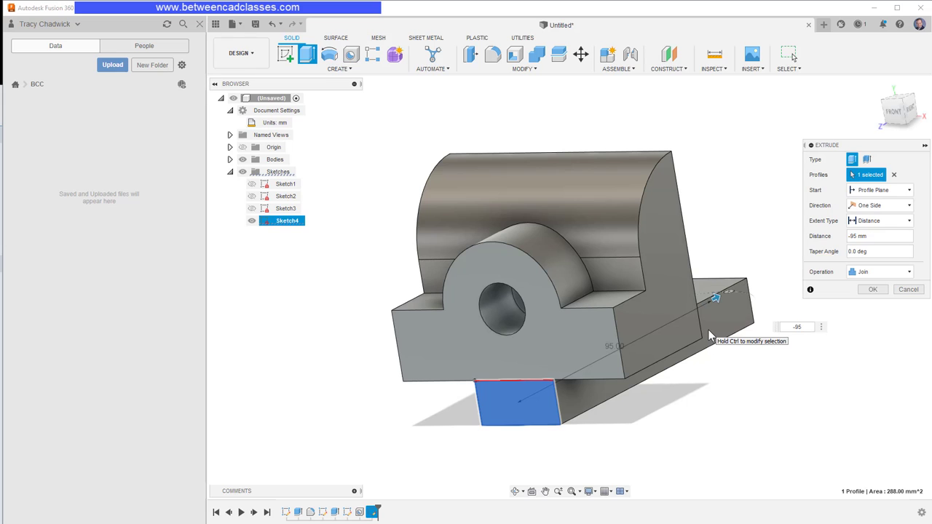
left_click(875, 289)
- Start a Two Distance chamfer on the upper edge at the back end of the bottom bar
middle_click_drag(879, 364, 780, 342, "shift")
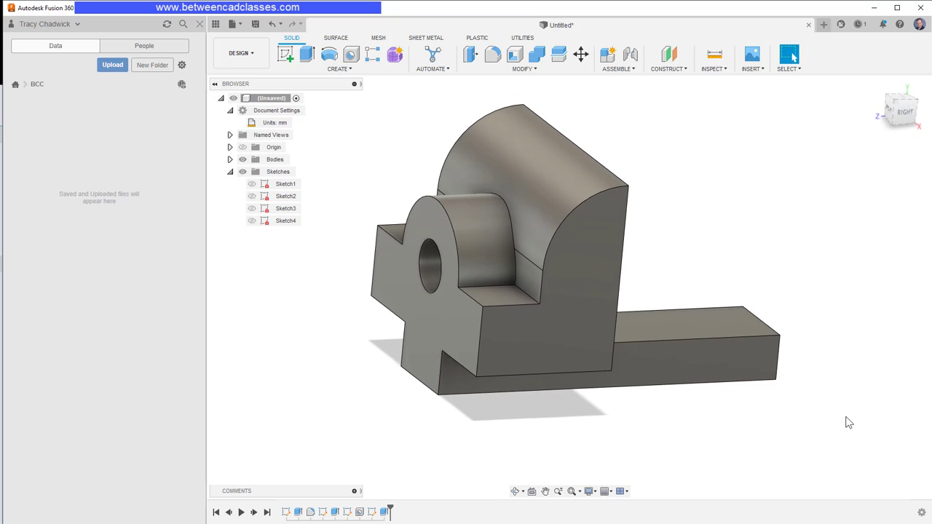
left_click(524, 69)
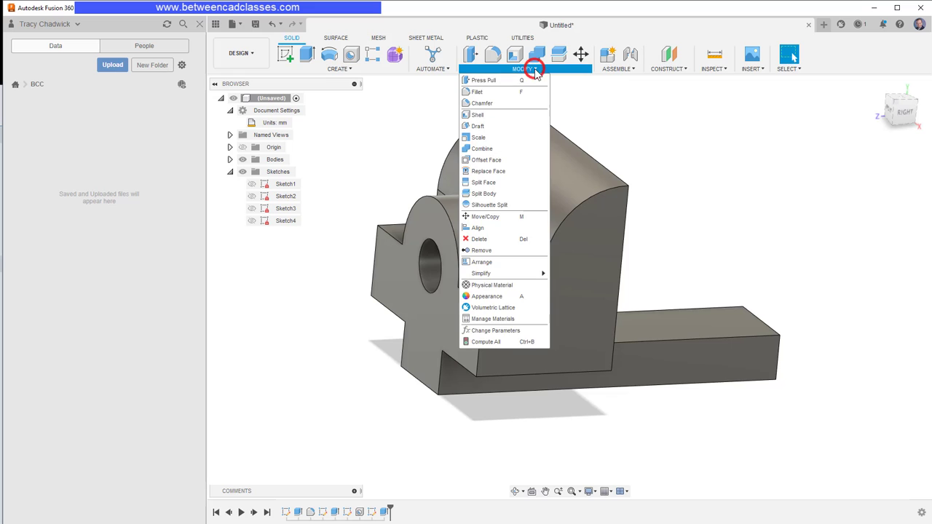
left_click(491, 106)
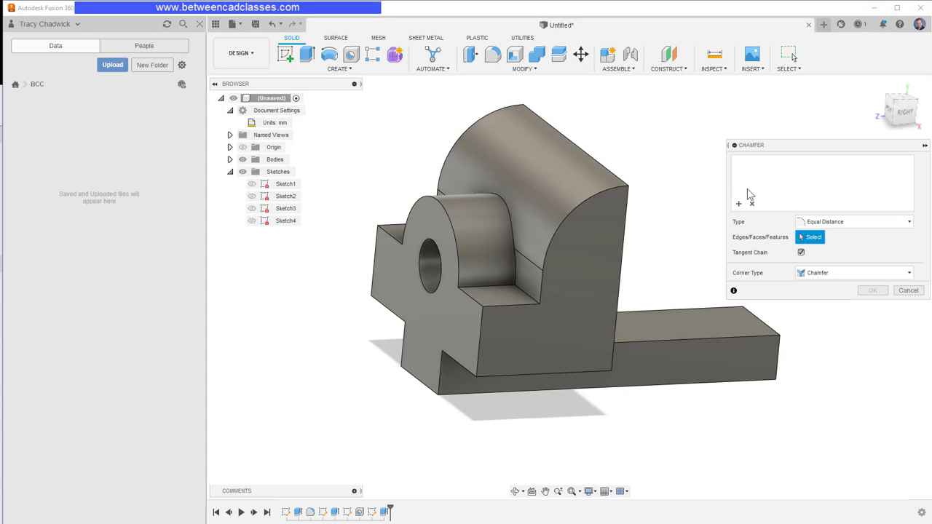
left_click(909, 223)
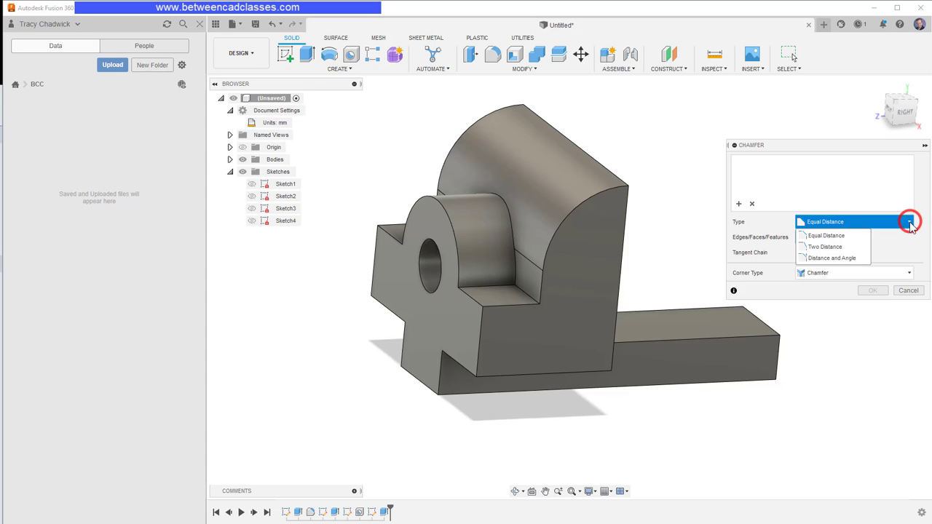
left_click(850, 247)
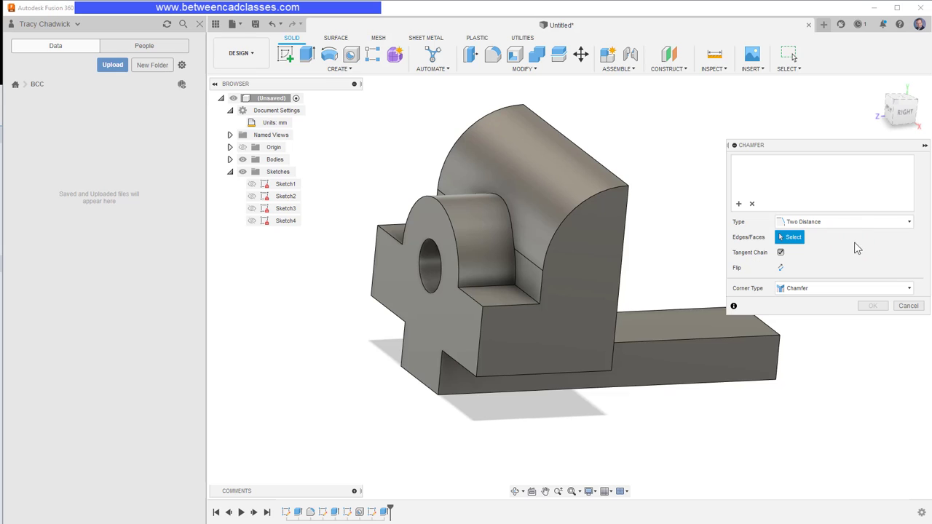
left_click(766, 323)
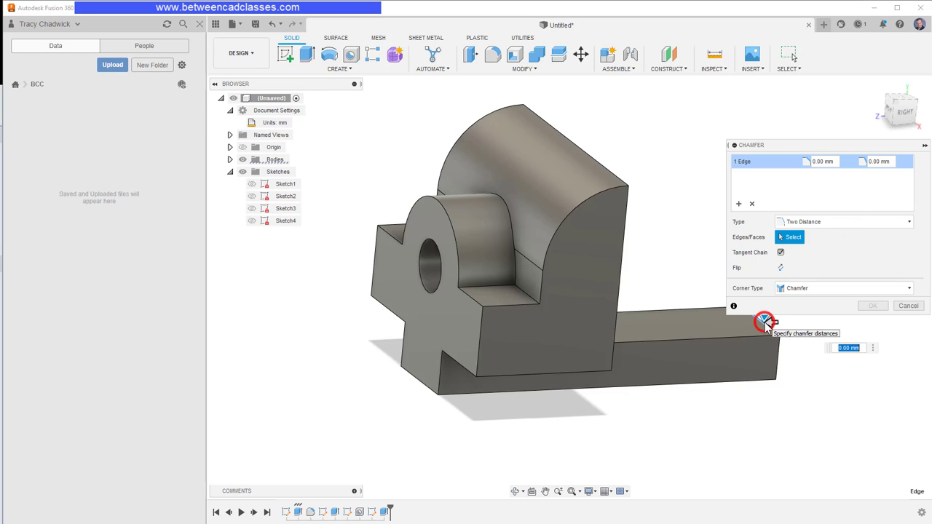
left_click_drag(814, 151, 794, 103)
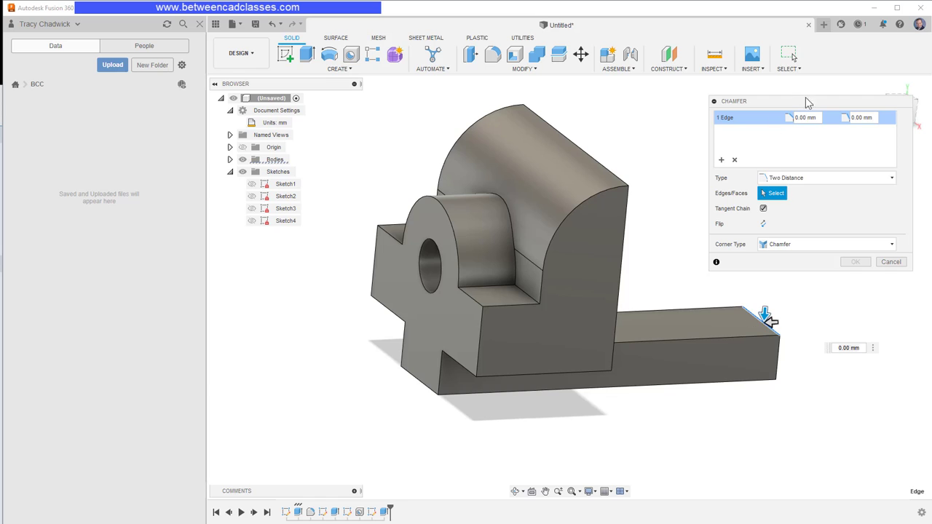
- Set the chamfer distances to 12 mm down the bar's end face and 6 mm along its top face, and apply the chamfer
left_click(800, 118)
type("12")
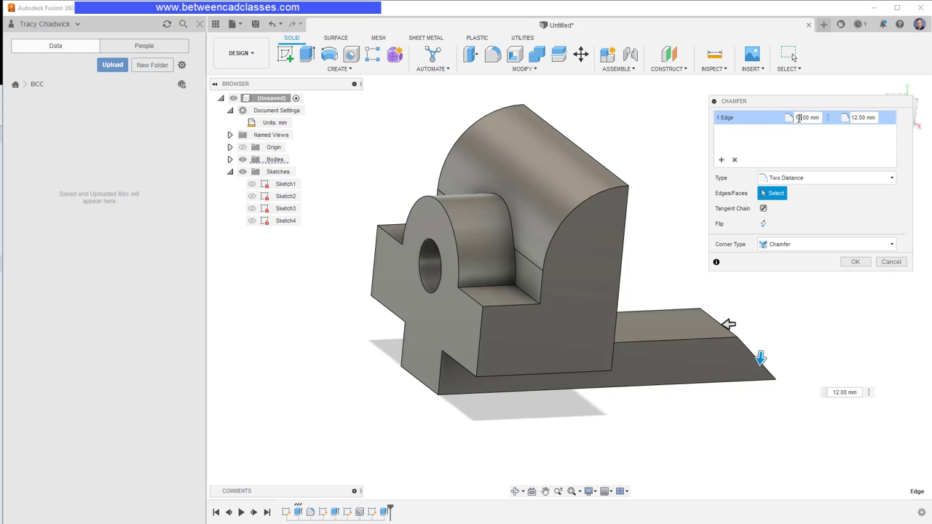
left_click(851, 118)
type("6")
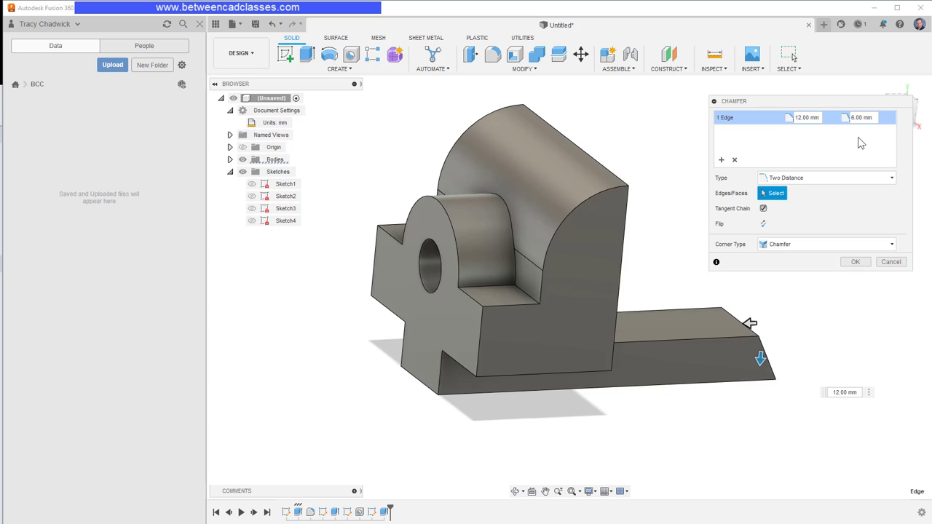
left_click(763, 226)
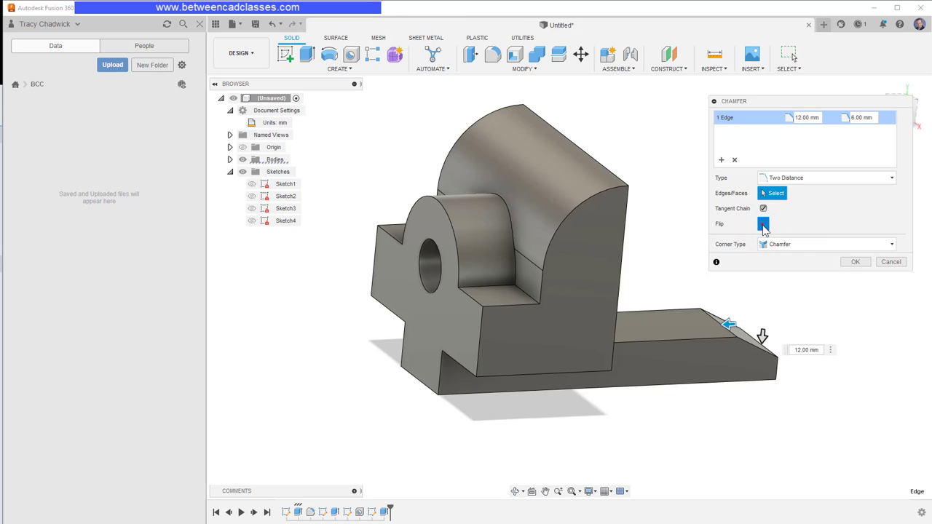
left_click(763, 226)
left_click(855, 261)
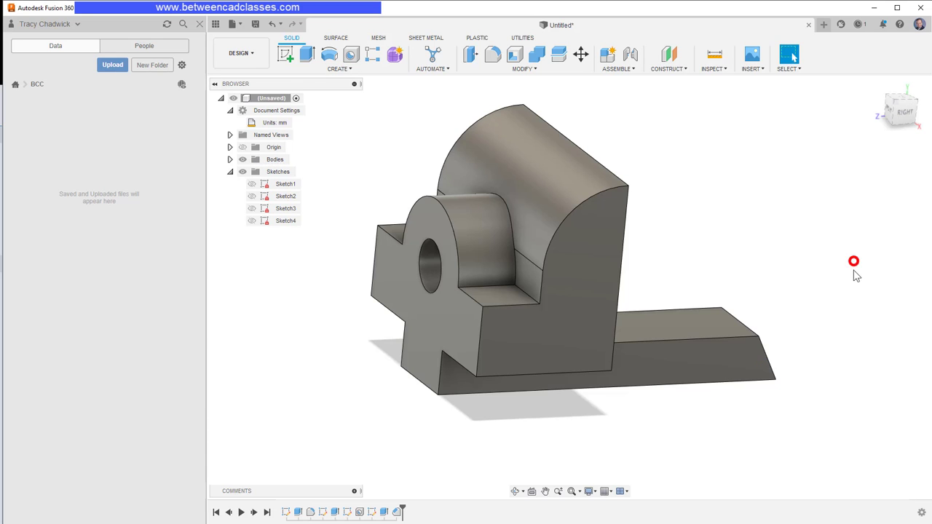
left_click(848, 280)
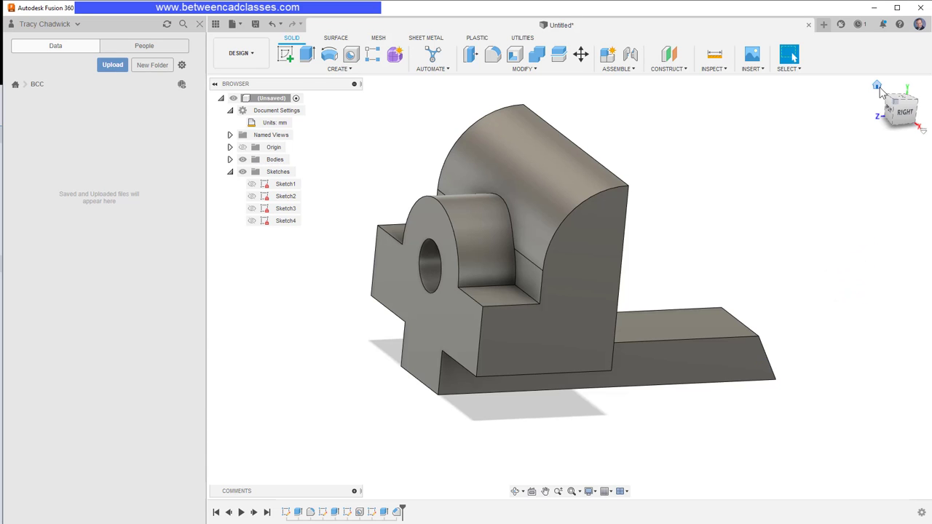
left_click(879, 87)
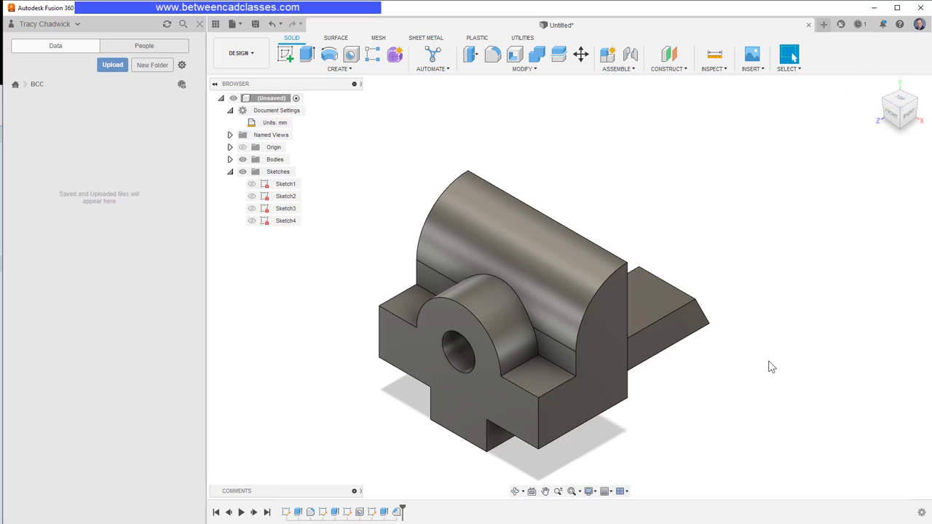